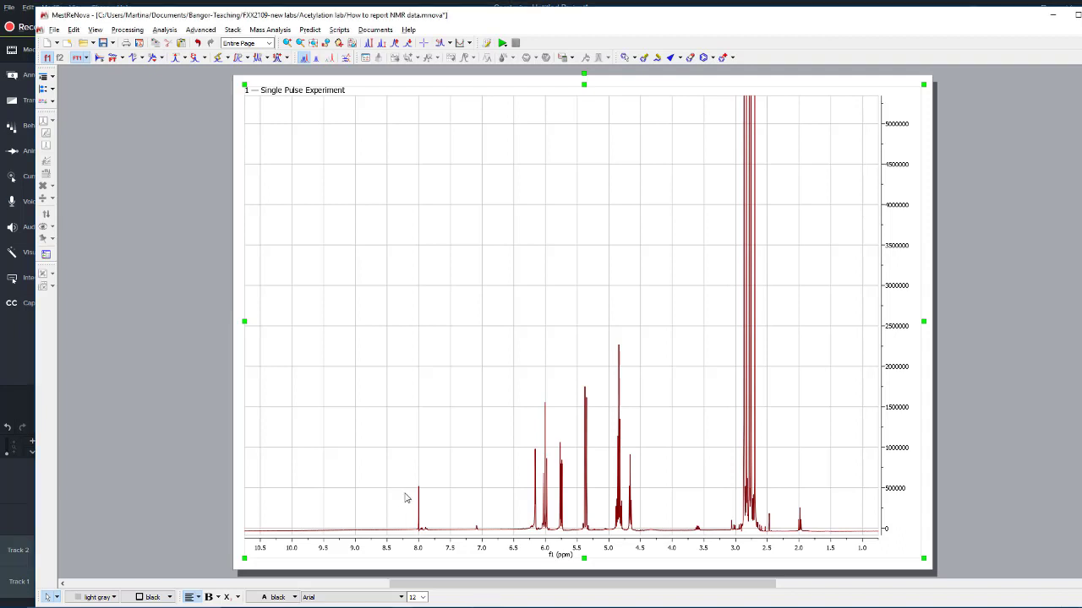
- Zoom in stepwise on the peak near 8.0 ppm until its apex fills the view
{"action": "key", "text": "z"}
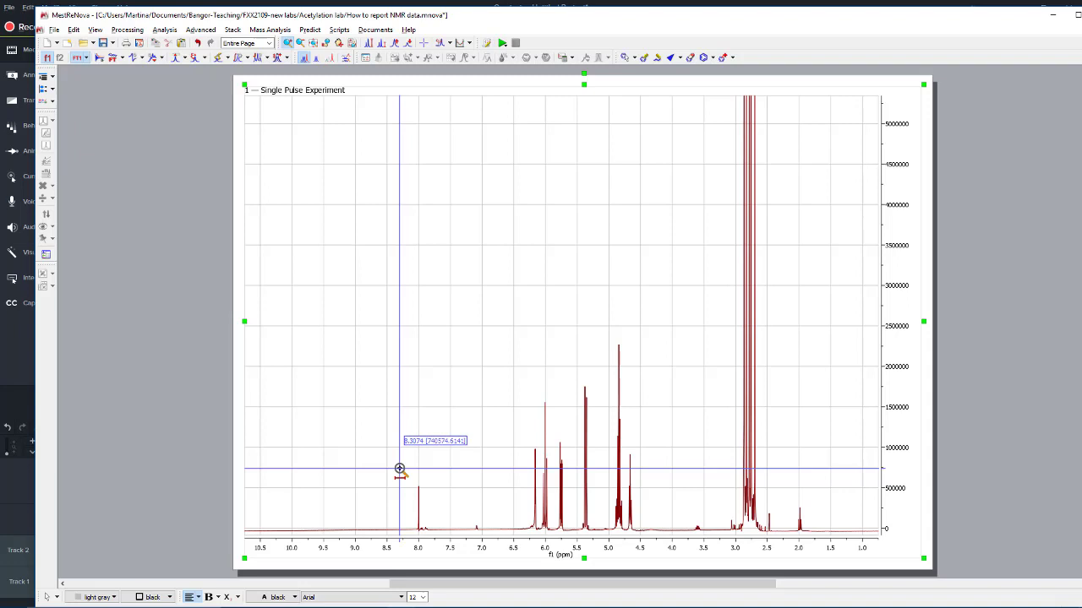
{"action": "left_click_drag", "start_coordinate": [399, 469], "coordinate": [435, 502]}
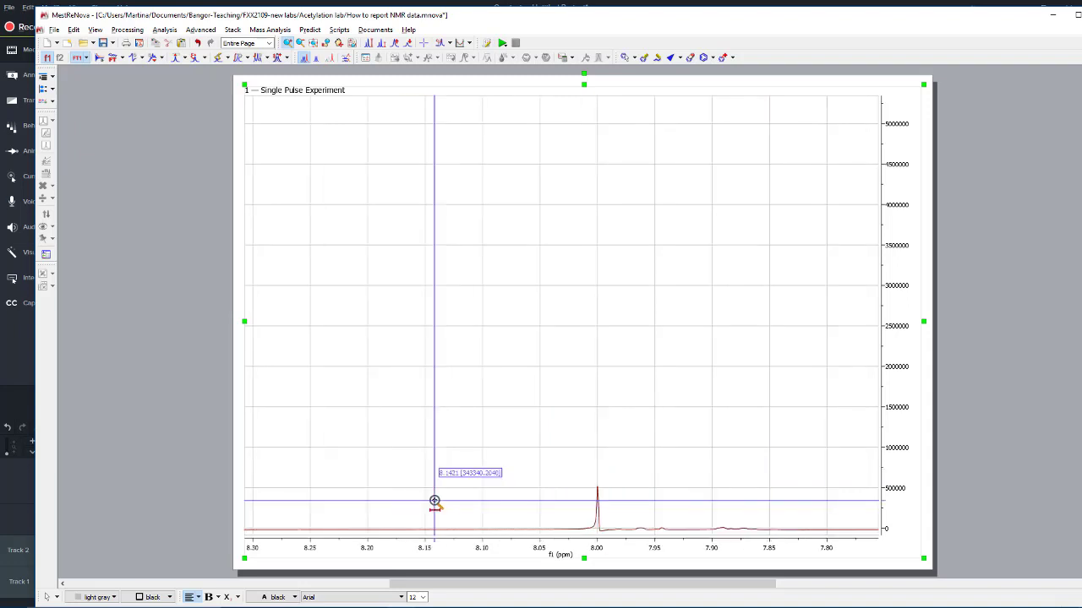
{"action": "left_click_drag", "start_coordinate": [560, 487], "coordinate": [639, 516]}
{"action": "scroll", "coordinate": [599, 499], "scroll_direction": "up", "scroll_amount": 4}
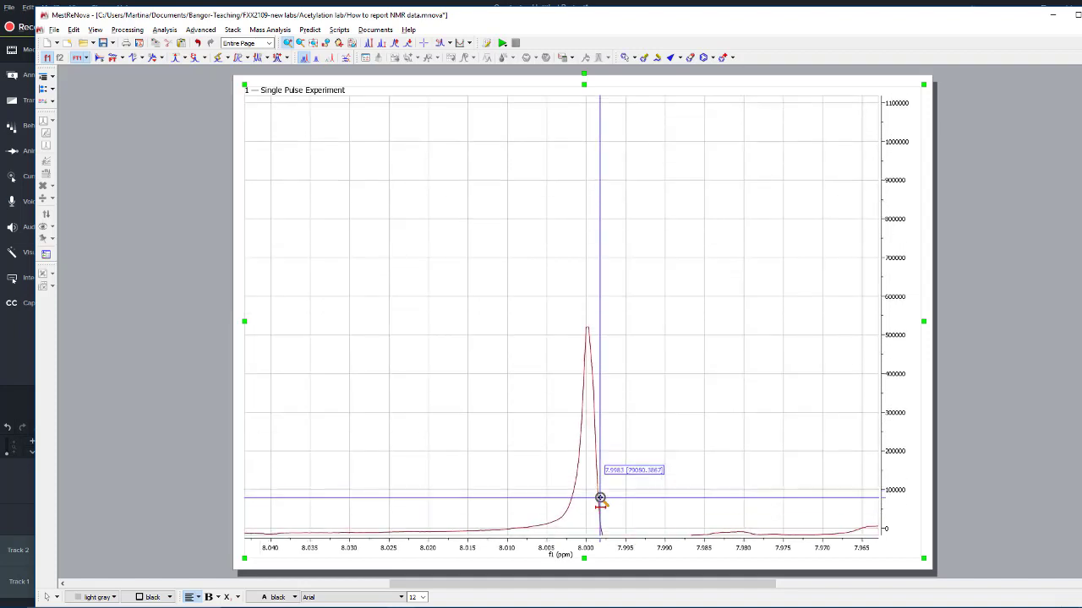
{"action": "scroll", "coordinate": [600, 499], "scroll_direction": "up", "scroll_amount": 1}
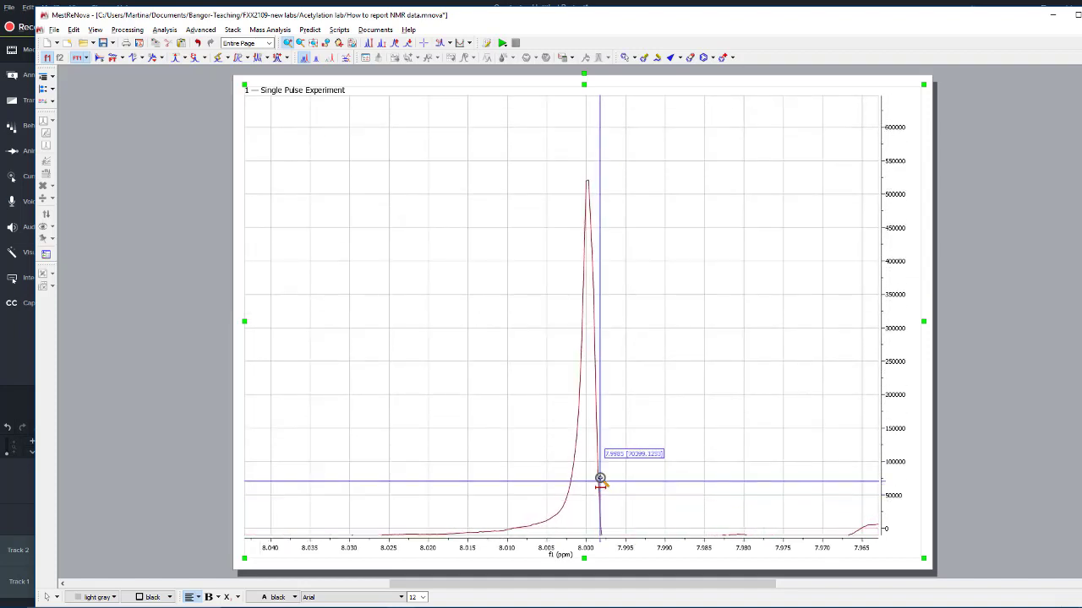
{"action": "left_click_drag", "start_coordinate": [456, 444], "coordinate": [736, 439]}
{"action": "left_click_drag", "start_coordinate": [387, 490], "coordinate": [691, 519]}
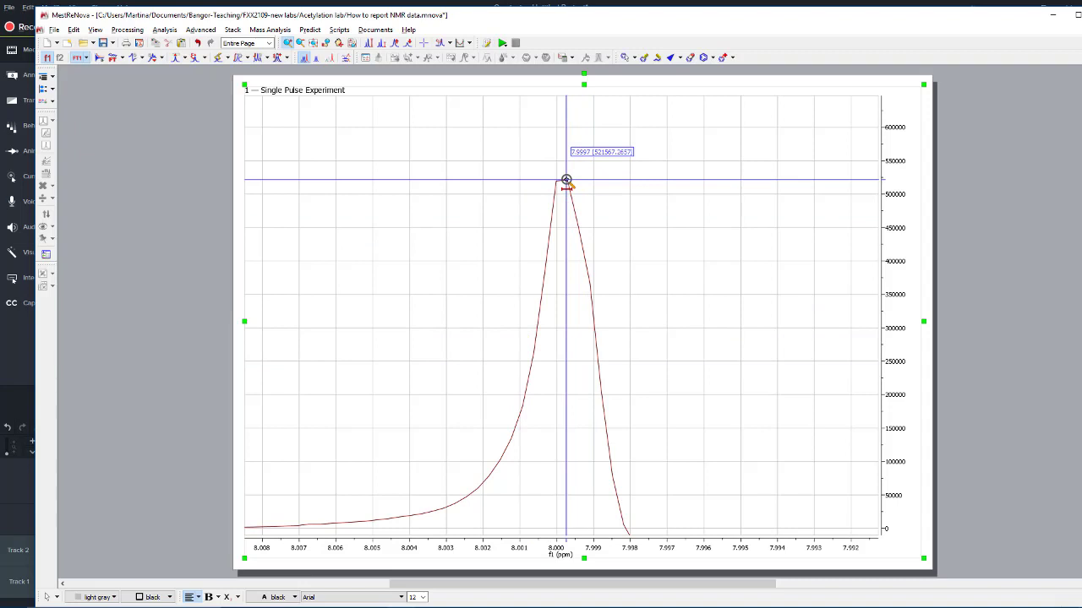
{"action": "key", "text": "Escape"}
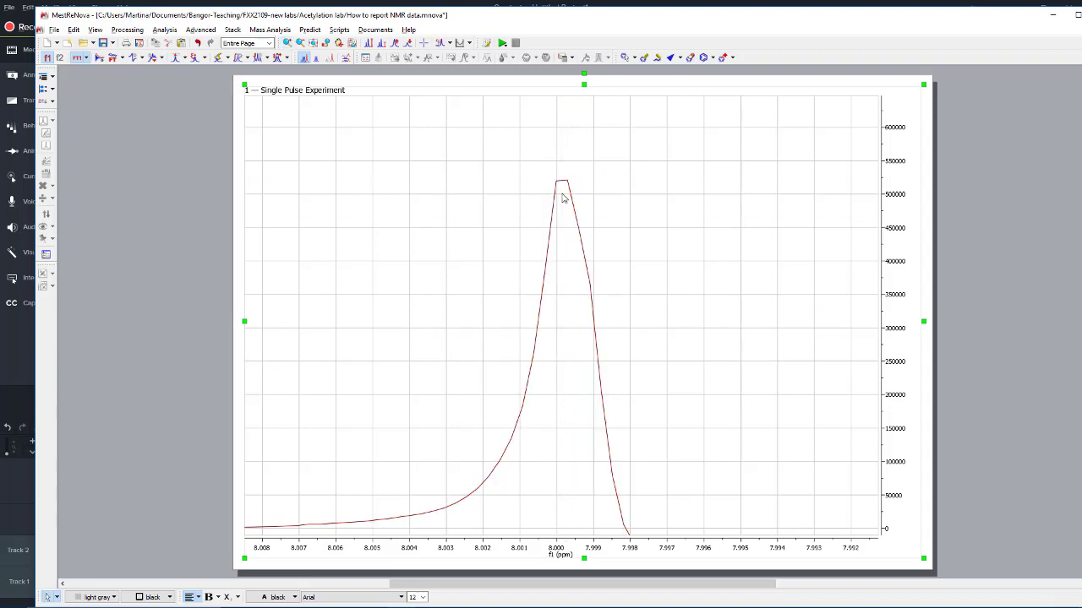
- Reference the 8.000 ppm peak top to Chloroform-d at 7.260 ppm
{"action": "key", "text": "k"}
{"action": "left_click", "coordinate": [564, 186]}
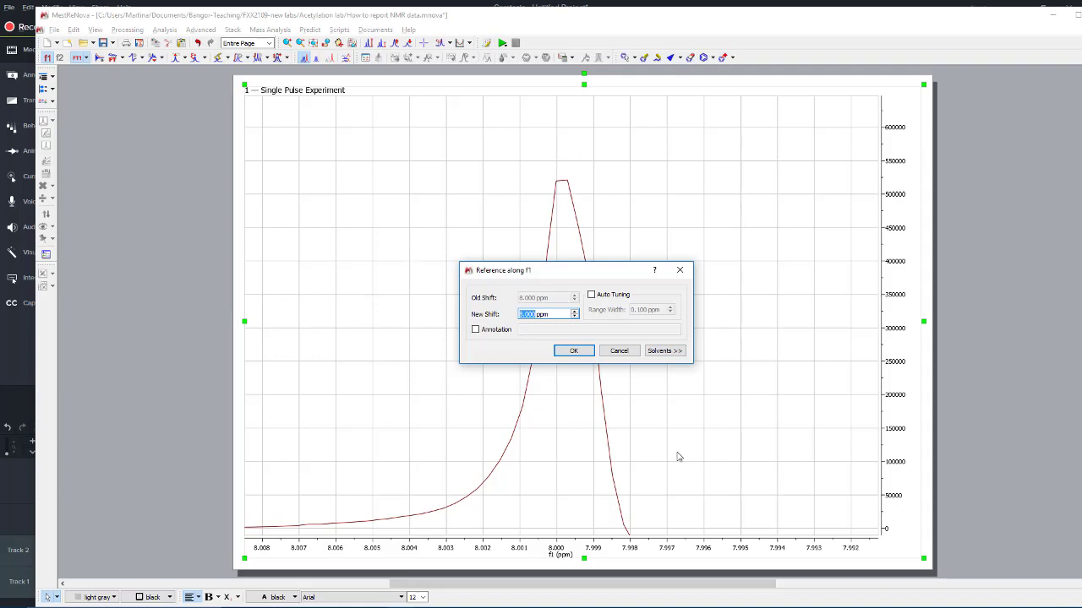
{"action": "left_click", "coordinate": [664, 351]}
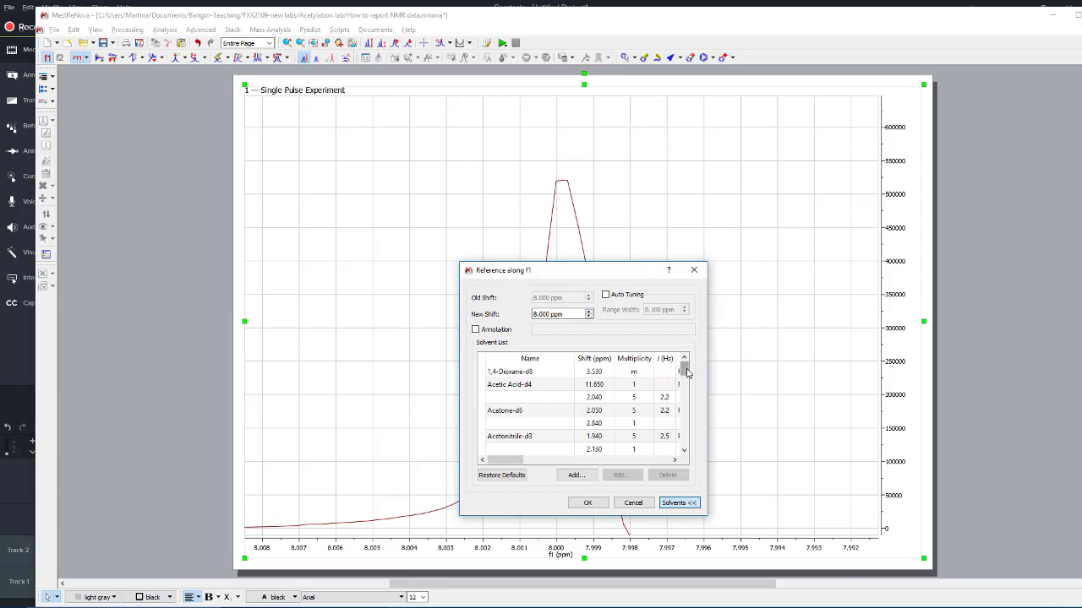
{"action": "left_click_drag", "start_coordinate": [686, 372], "coordinate": [686, 382]}
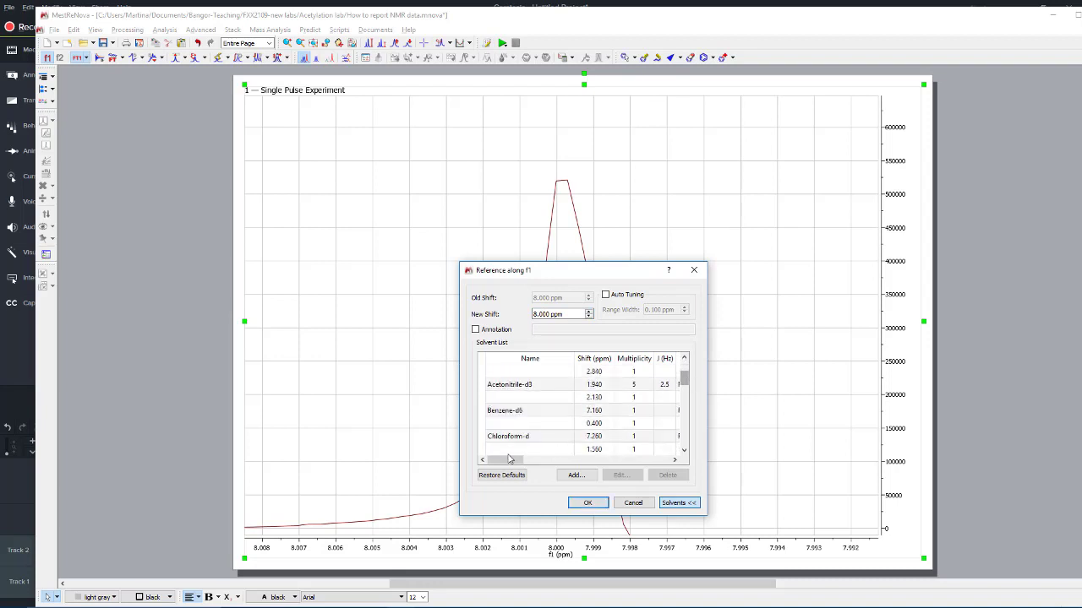
{"action": "left_click", "coordinate": [597, 440]}
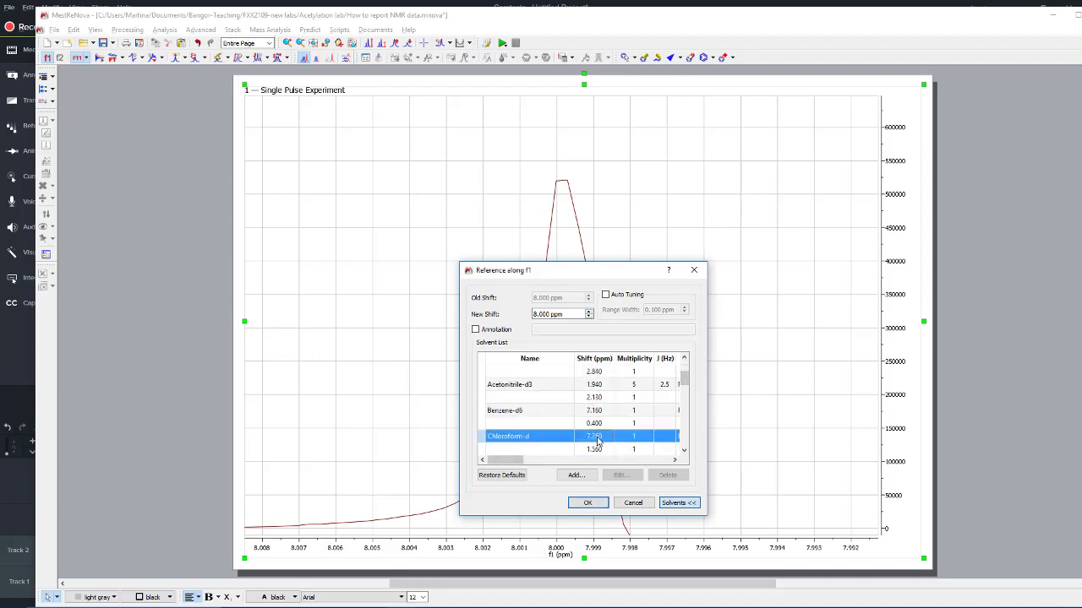
{"action": "left_click", "coordinate": [589, 502]}
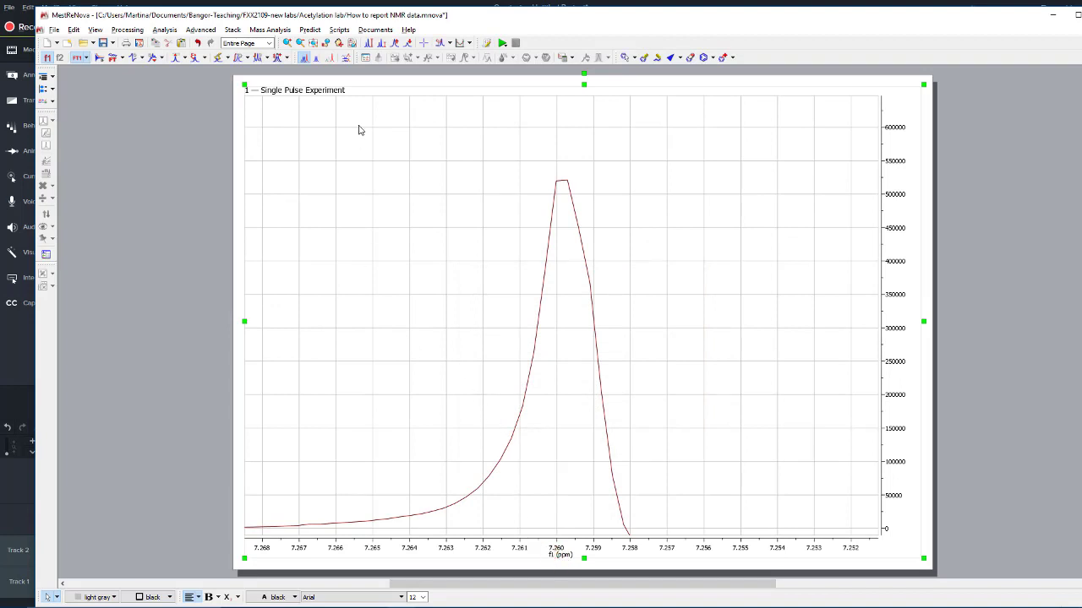
- Show the full referenced spectrum with intensity scaled so the tallest peaks fit
{"action": "left_click", "coordinate": [312, 47]}
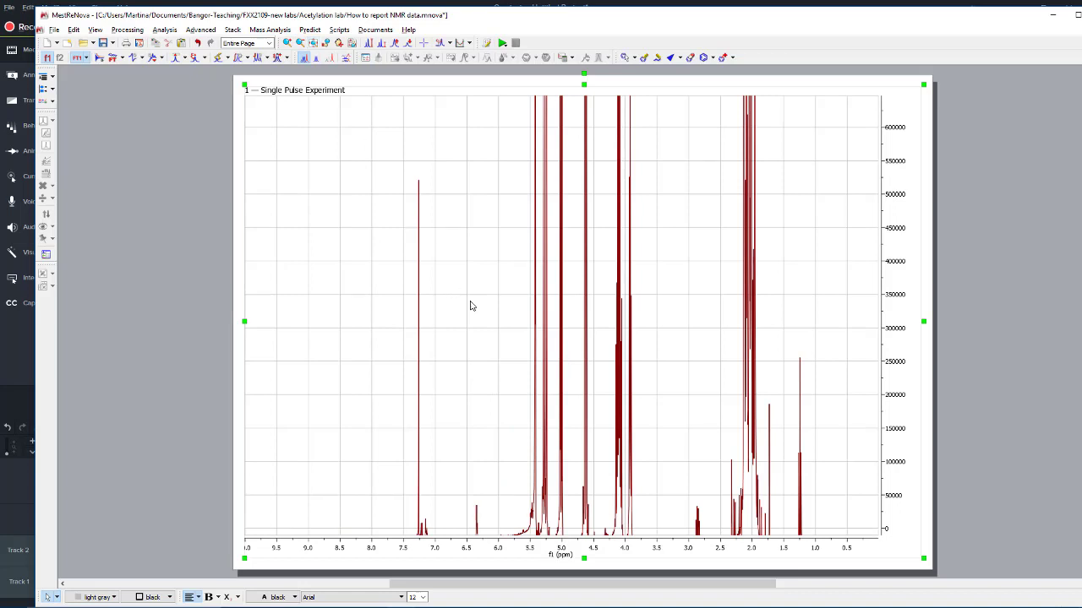
{"action": "scroll", "coordinate": [471, 306], "scroll_direction": "down", "scroll_amount": 3}
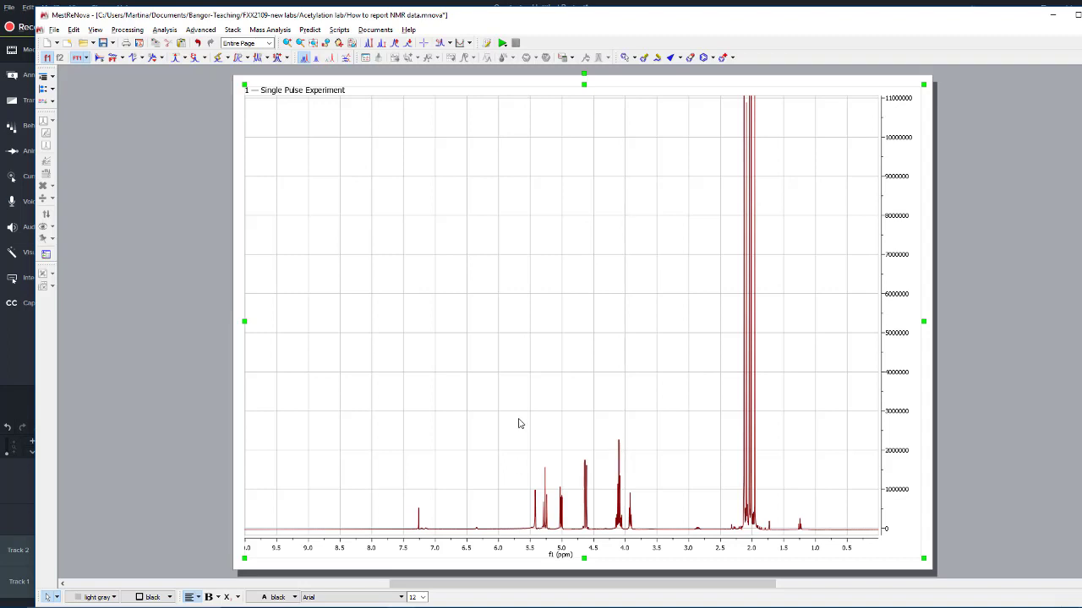
- Zoom to 5.6–3.8 ppm and integrate the multiplets, with the 5.4 ppm integral at 1.000
{"action": "key", "text": "c"}
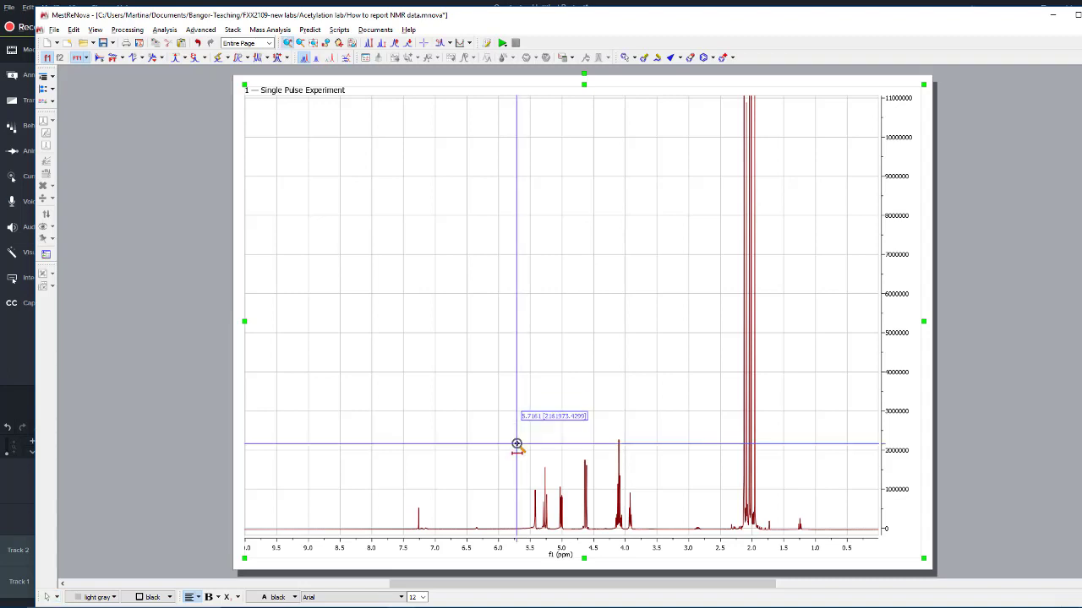
{"action": "left_click_drag", "start_coordinate": [522, 444], "coordinate": [640, 473]}
{"action": "scroll", "coordinate": [640, 471], "scroll_direction": "up", "scroll_amount": 6}
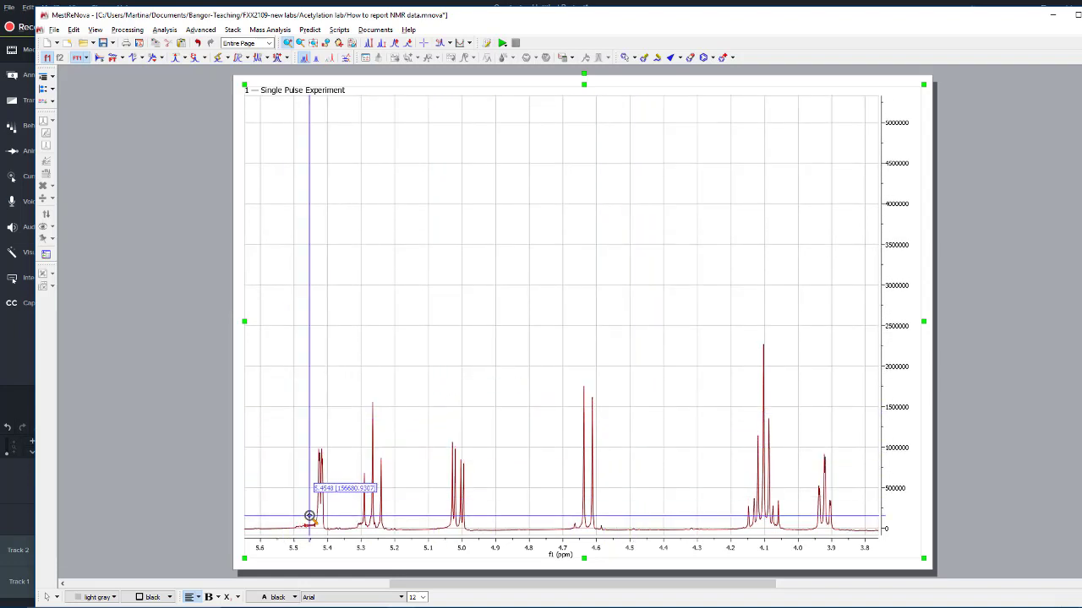
{"action": "key", "text": "c"}
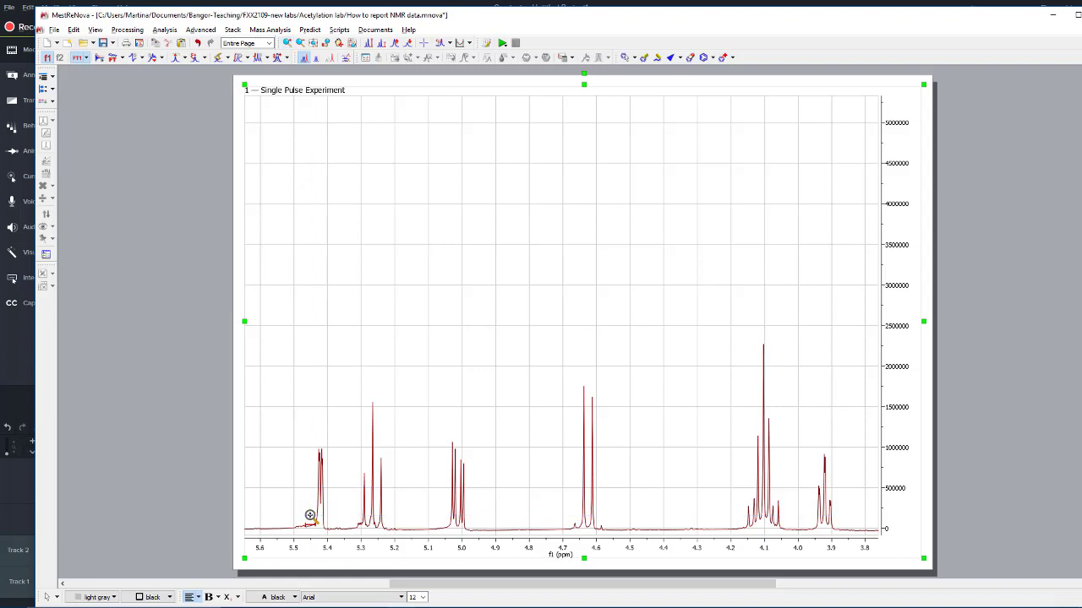
{"action": "key", "text": "c"}
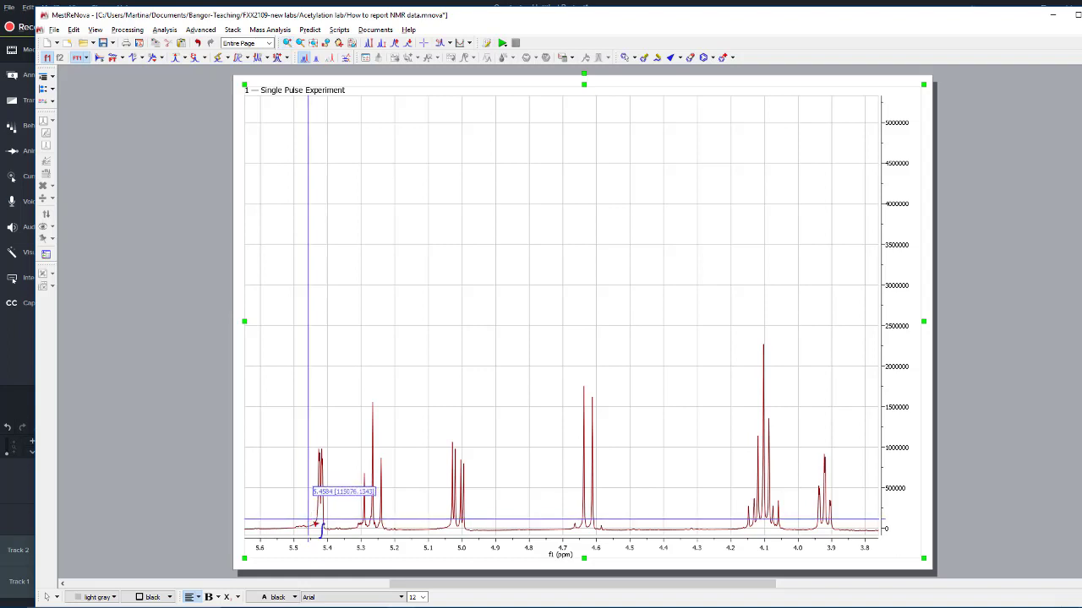
{"action": "left_click_drag", "start_coordinate": [307, 520], "coordinate": [473, 542]}
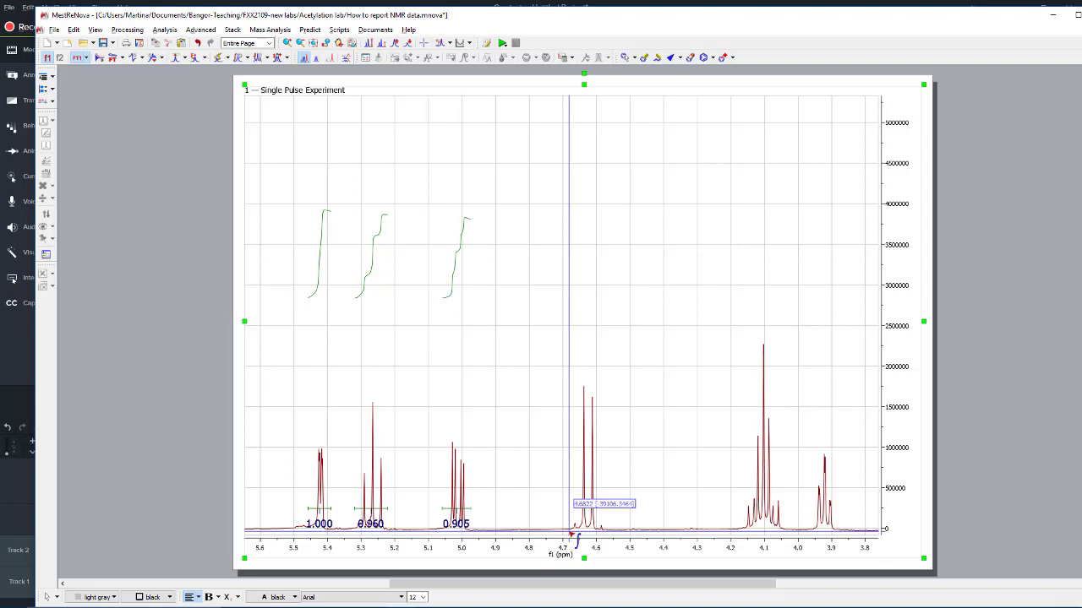
{"action": "left_click_drag", "start_coordinate": [569, 534], "coordinate": [608, 535]}
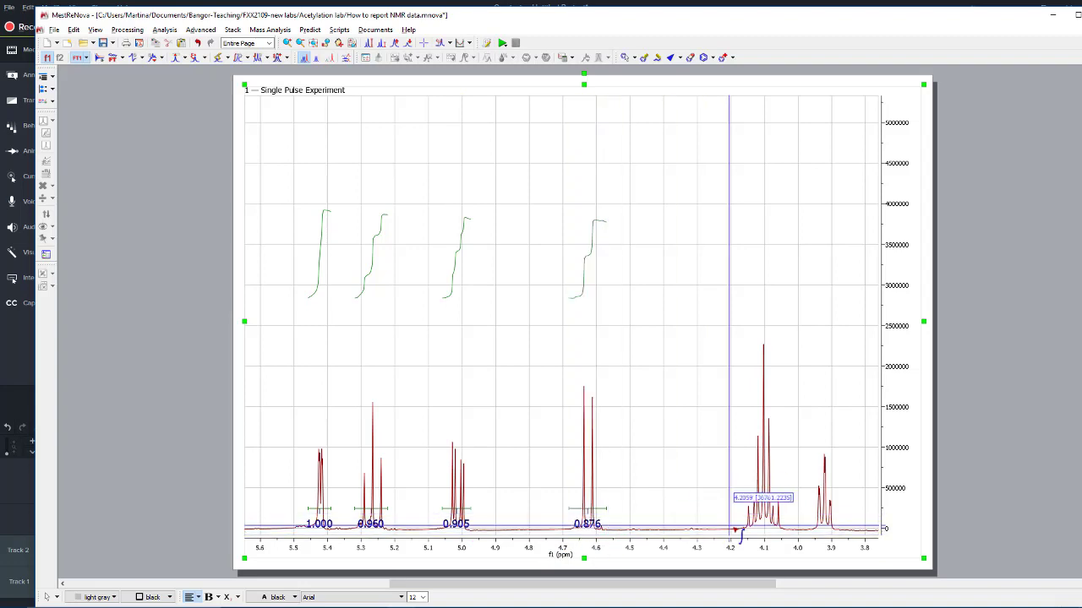
{"action": "left_click_drag", "start_coordinate": [742, 534], "coordinate": [841, 545]}
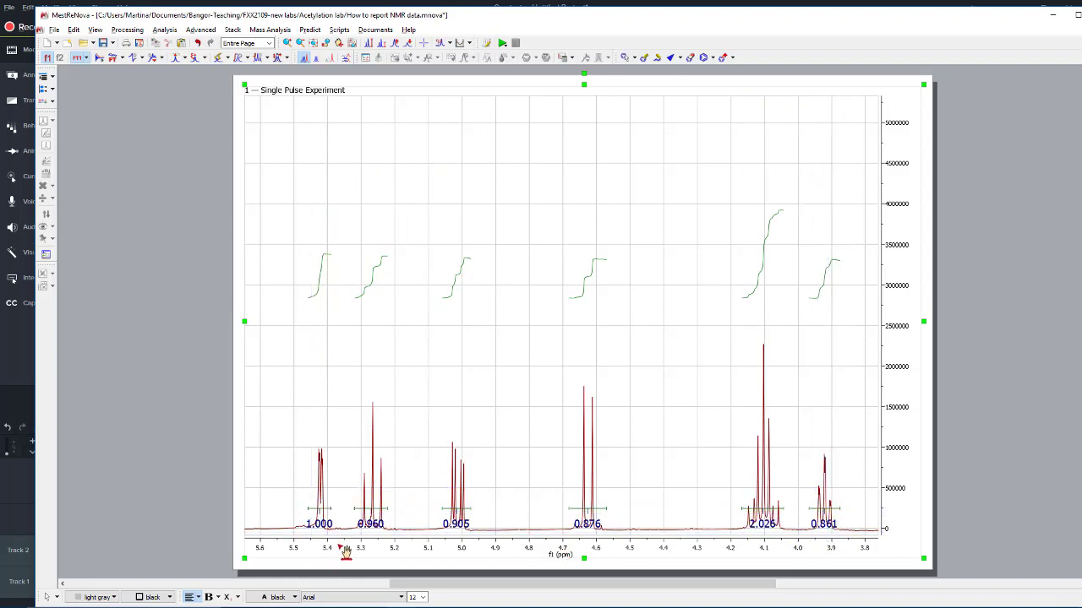
{"action": "left_click", "coordinate": [325, 509]}
- Set integral labels to 1 decimal in the spectrum's Integrals properties
{"action": "right_click", "coordinate": [325, 510]}
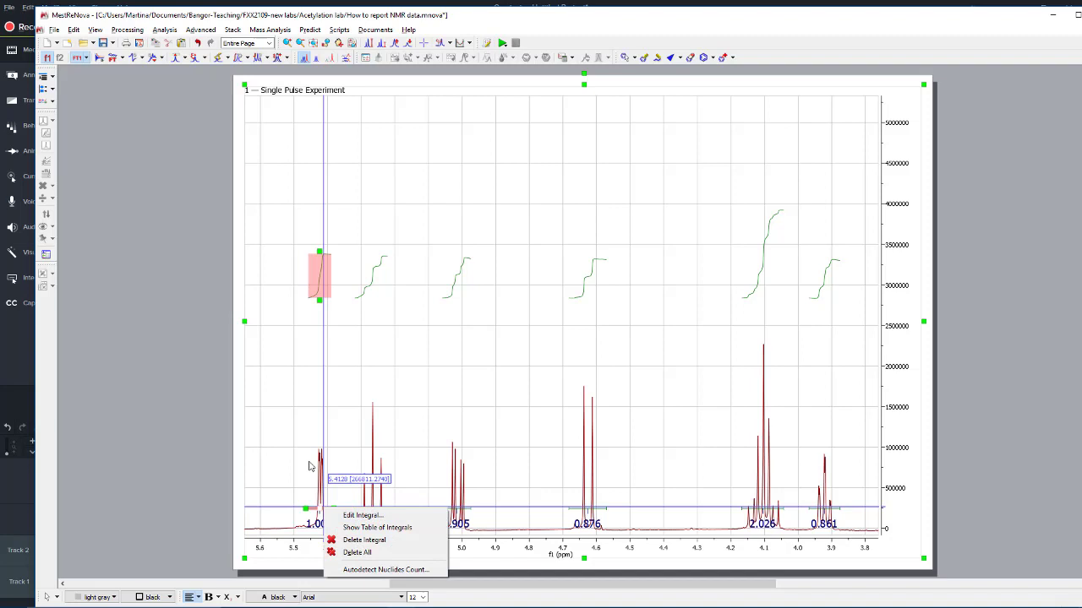
{"action": "right_click", "coordinate": [260, 368]}
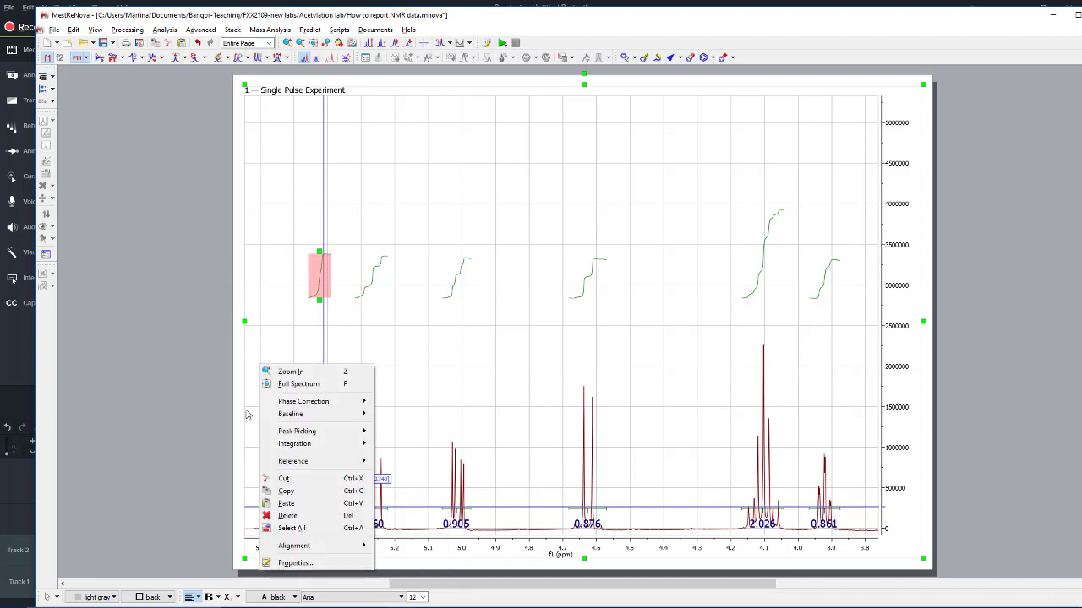
{"action": "left_click", "coordinate": [292, 563]}
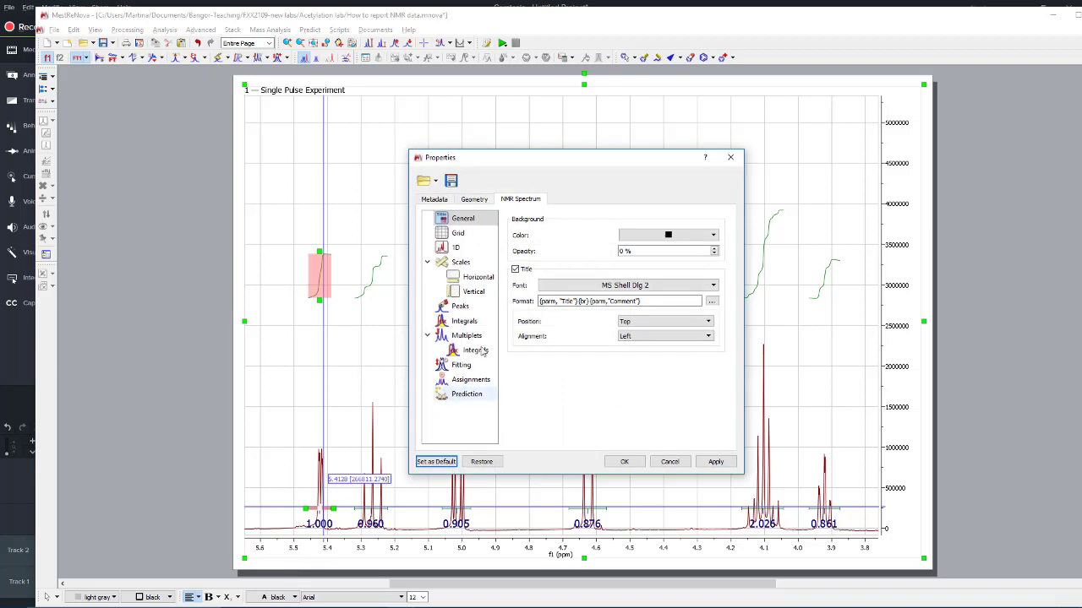
{"action": "left_click", "coordinate": [461, 322]}
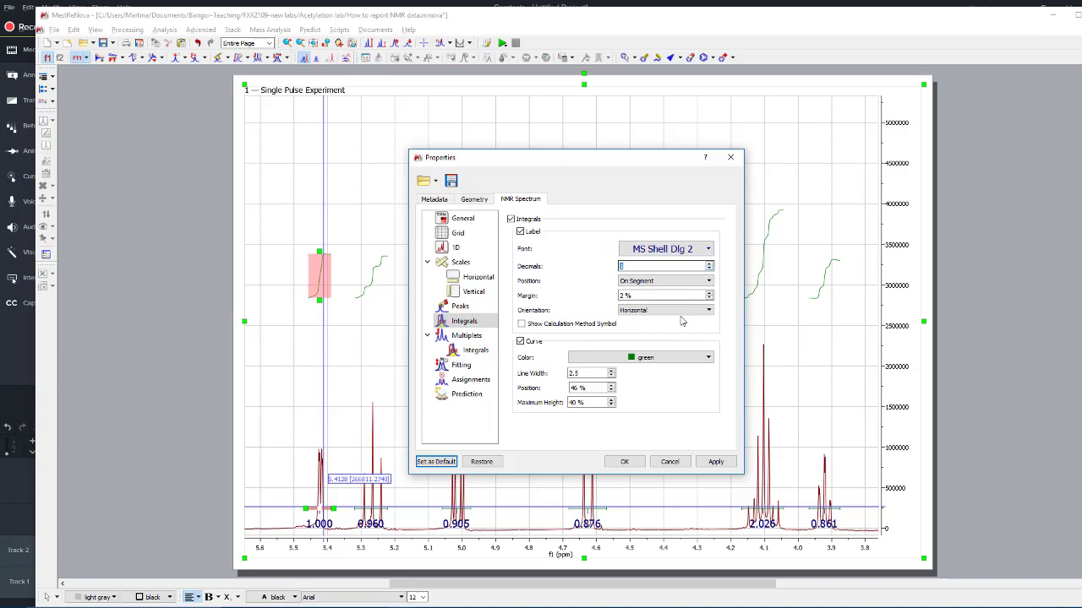
{"action": "left_click", "coordinate": [622, 463]}
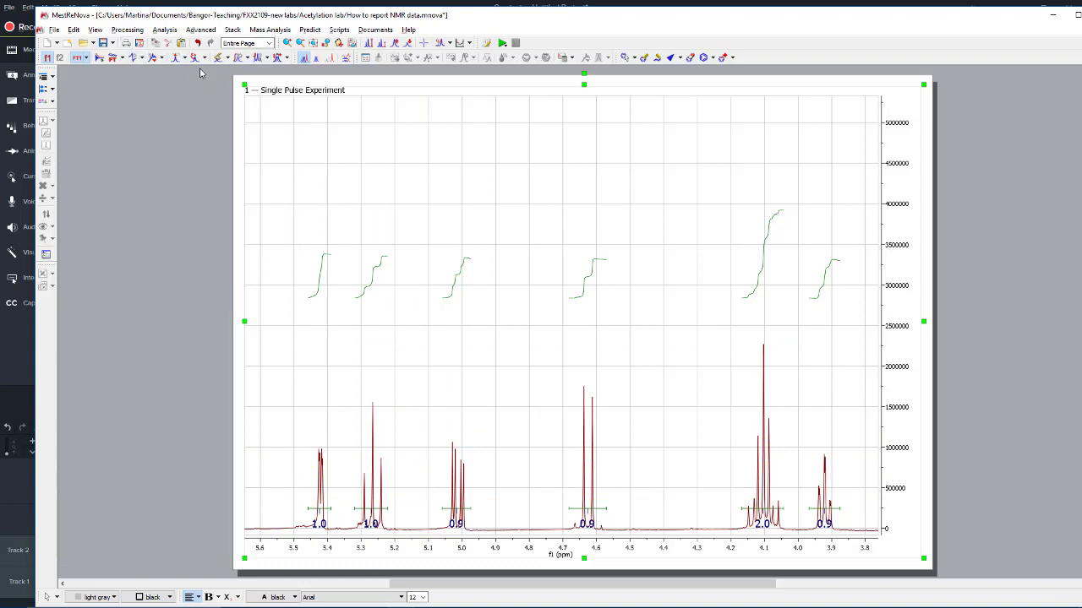
- Turn on manual integration via Analysis > Integration > Manual
{"action": "left_click", "coordinate": [248, 58]}
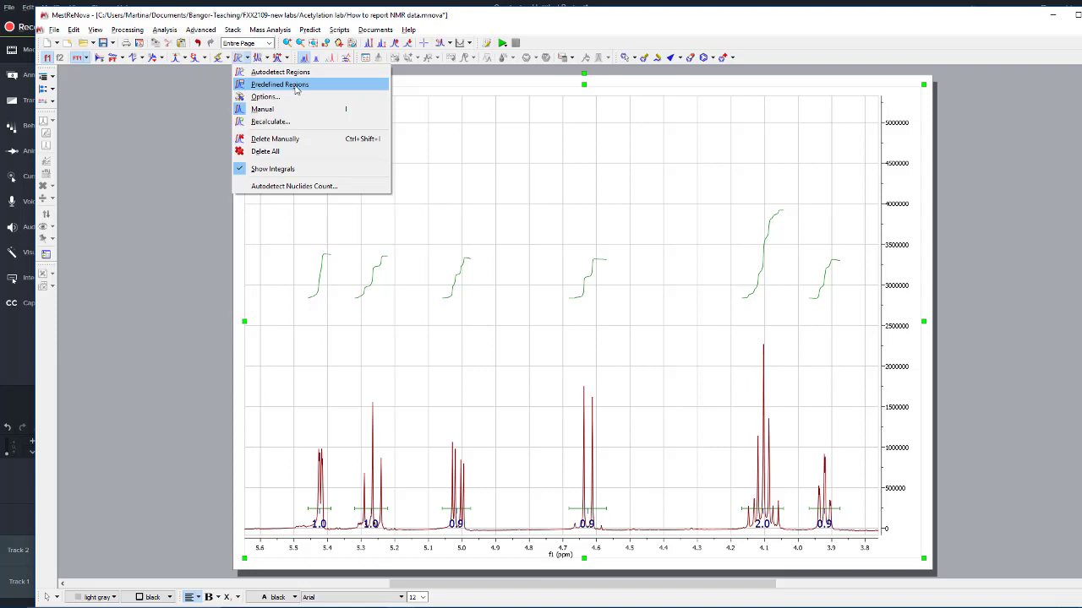
{"action": "left_click", "coordinate": [158, 135]}
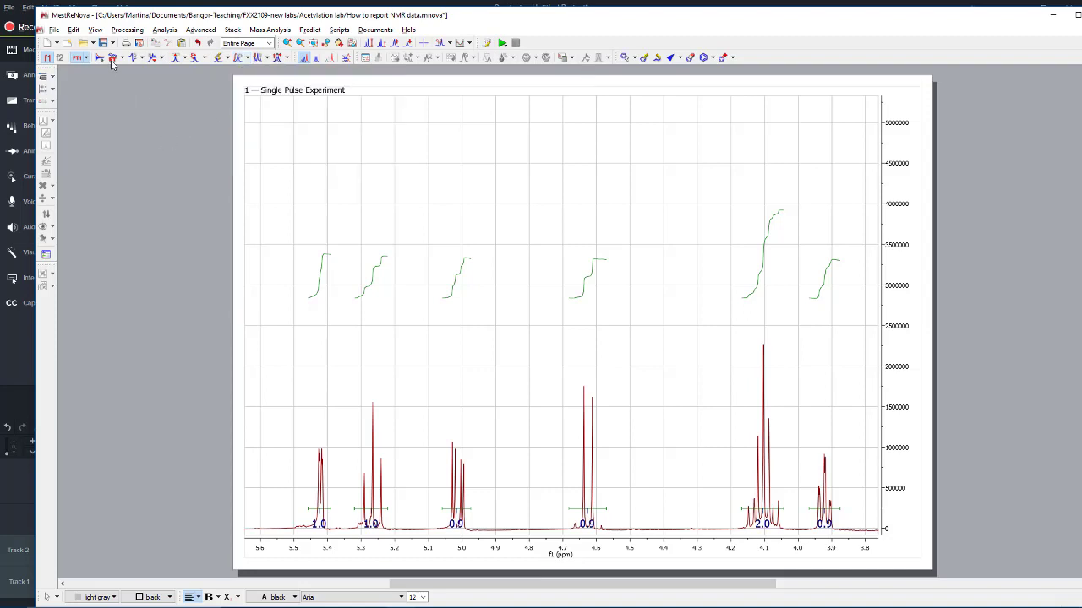
{"action": "left_click", "coordinate": [157, 30]}
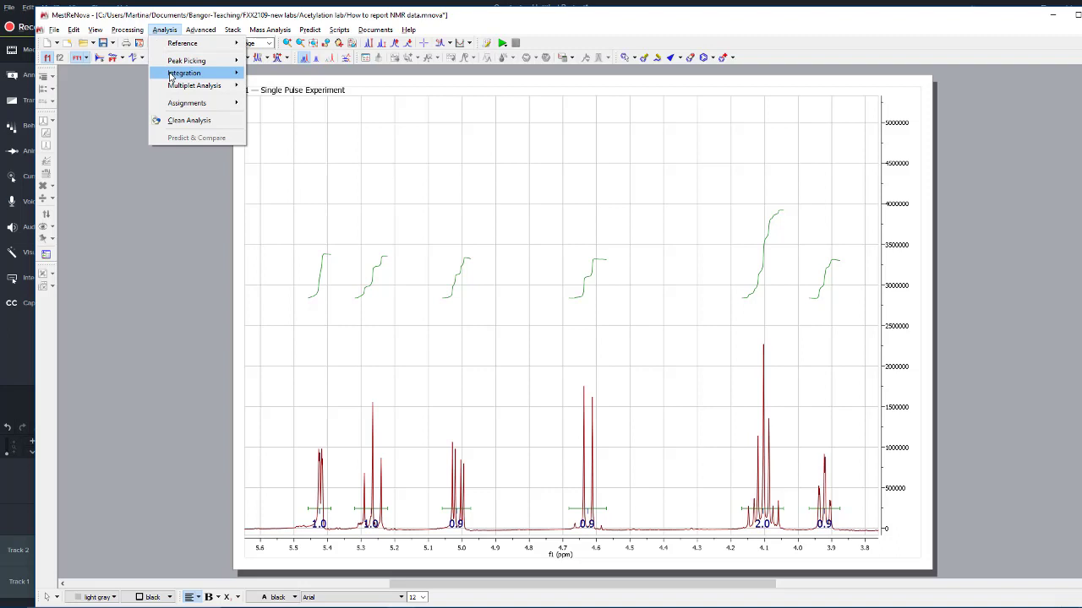
{"action": "mouse_move", "coordinate": [172, 77]}
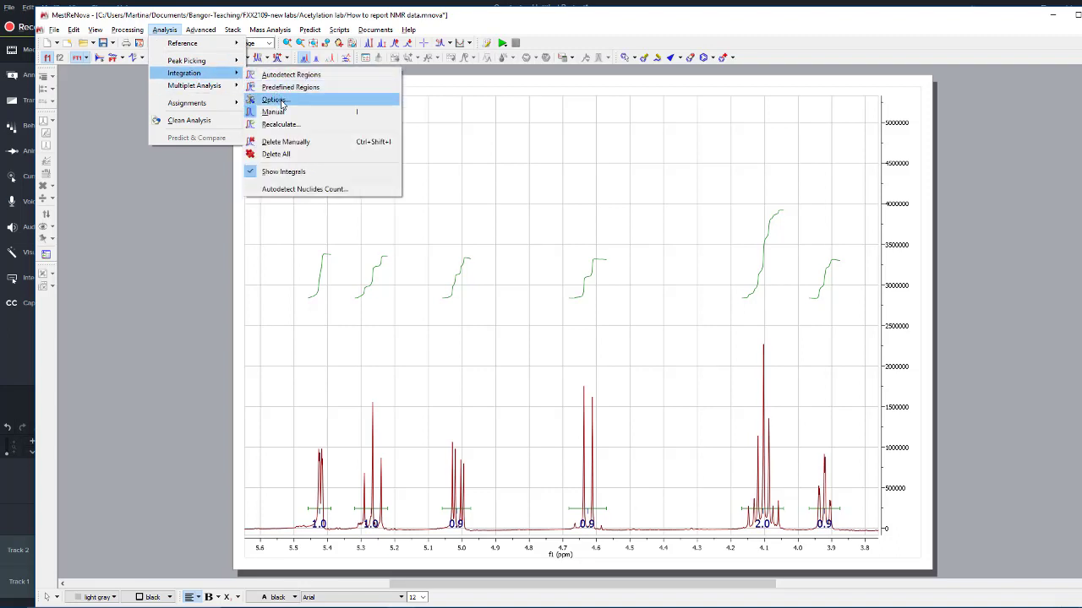
{"action": "left_click", "coordinate": [358, 117]}
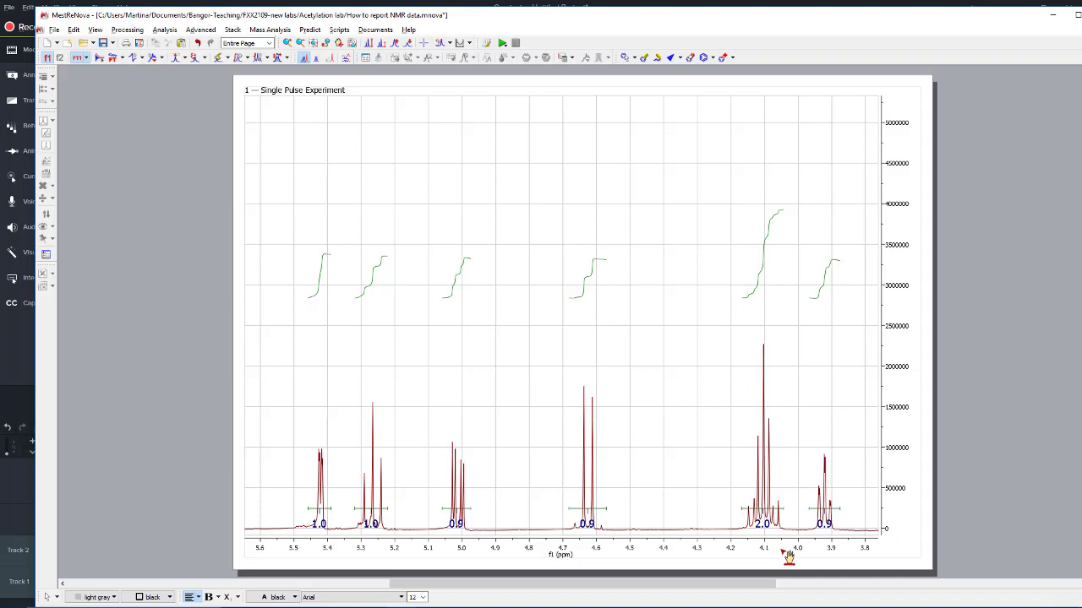
- Pan to the peak cluster near 2.0 ppm and rescale so they show at full height
{"action": "left_click_drag", "start_coordinate": [785, 557], "coordinate": [251, 556]}
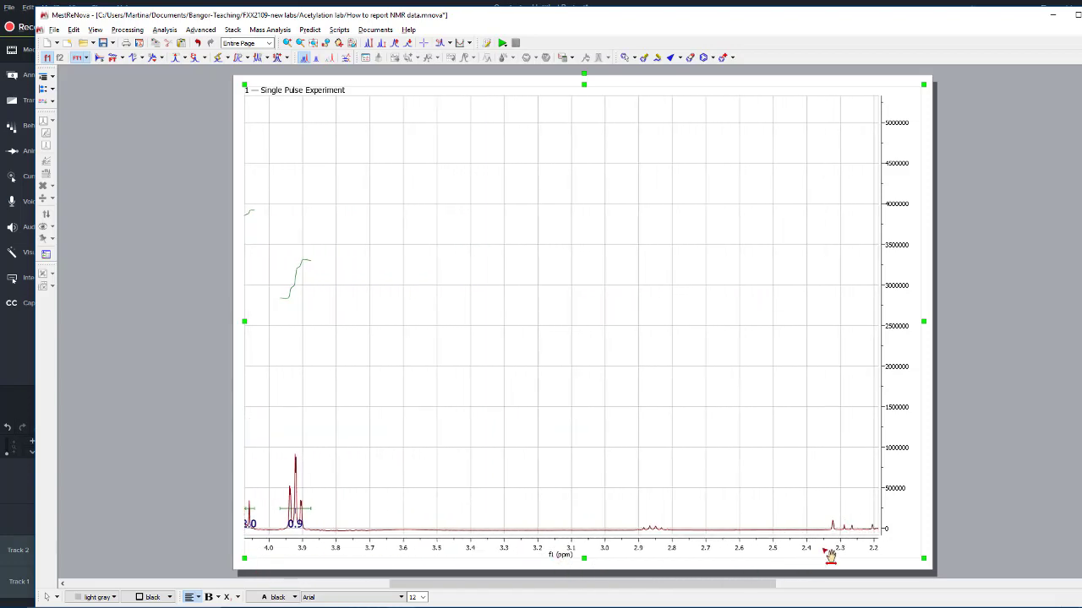
{"action": "left_click_drag", "start_coordinate": [831, 556], "coordinate": [459, 563]}
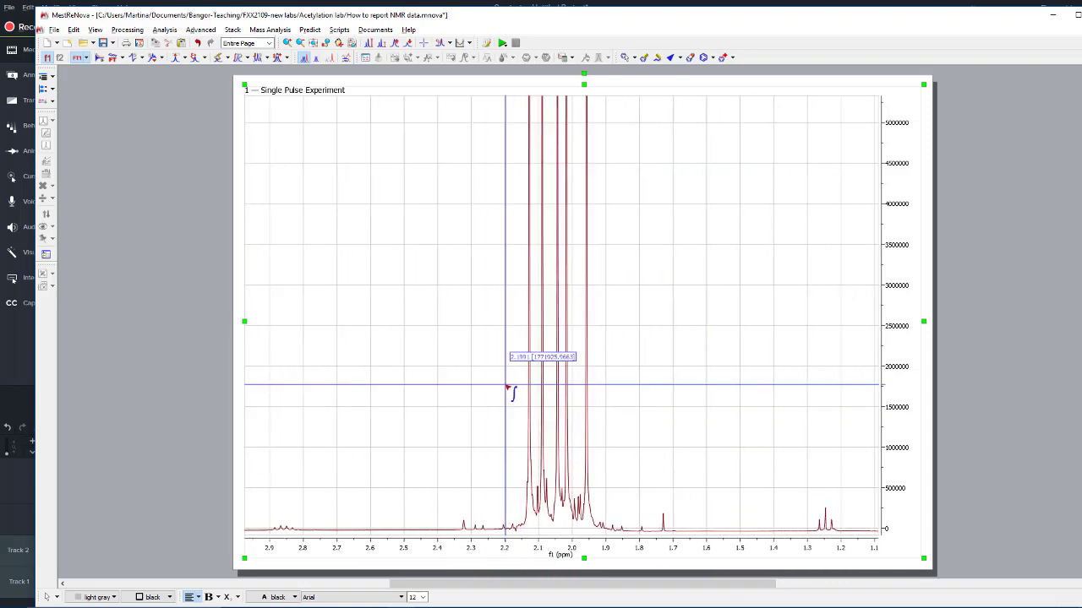
{"action": "scroll", "coordinate": [507, 389], "scroll_direction": "down", "scroll_amount": 3}
{"action": "scroll", "coordinate": [507, 388], "scroll_direction": "up", "scroll_amount": 1}
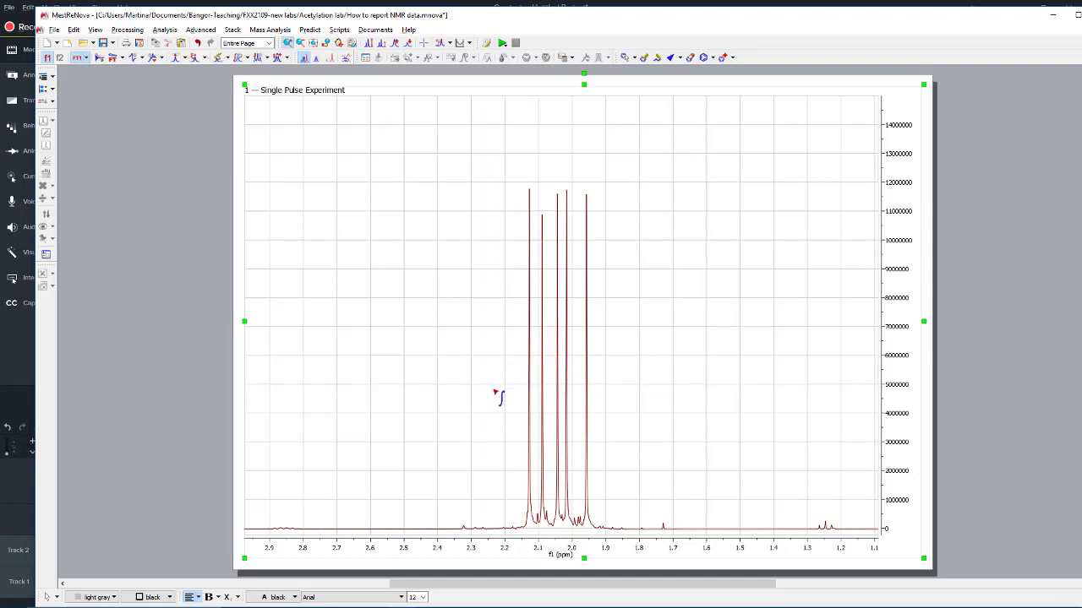
- Integrate the five singlets near 2.0 ppm, giving 3.2, 3.1, 3.0, 3.0 and 2.9
{"action": "left_click_drag", "start_coordinate": [497, 394], "coordinate": [642, 431]}
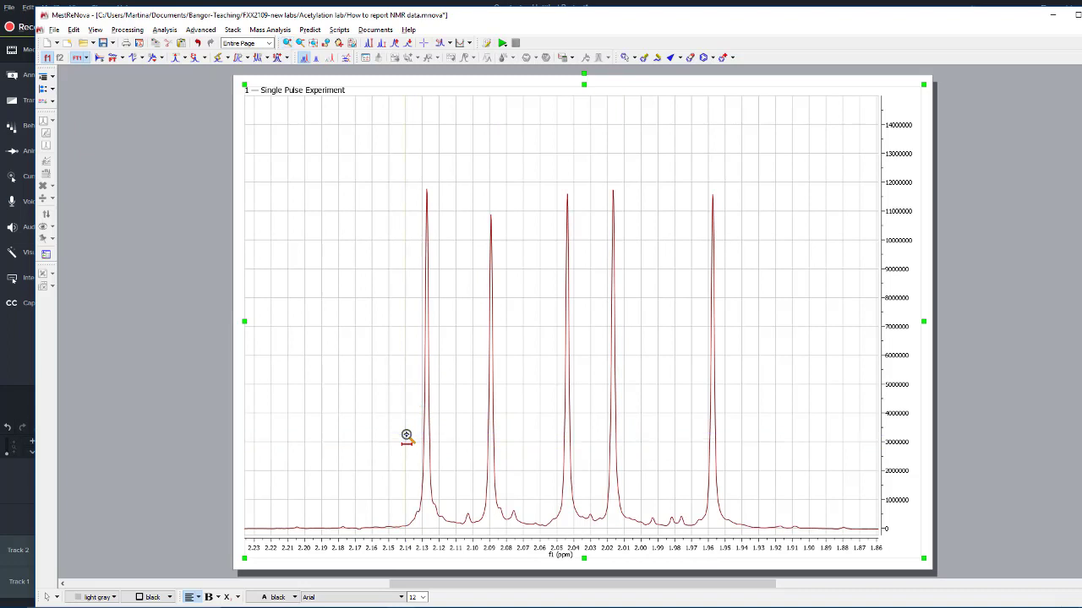
{"action": "left_click_drag", "start_coordinate": [398, 483], "coordinate": [736, 529]}
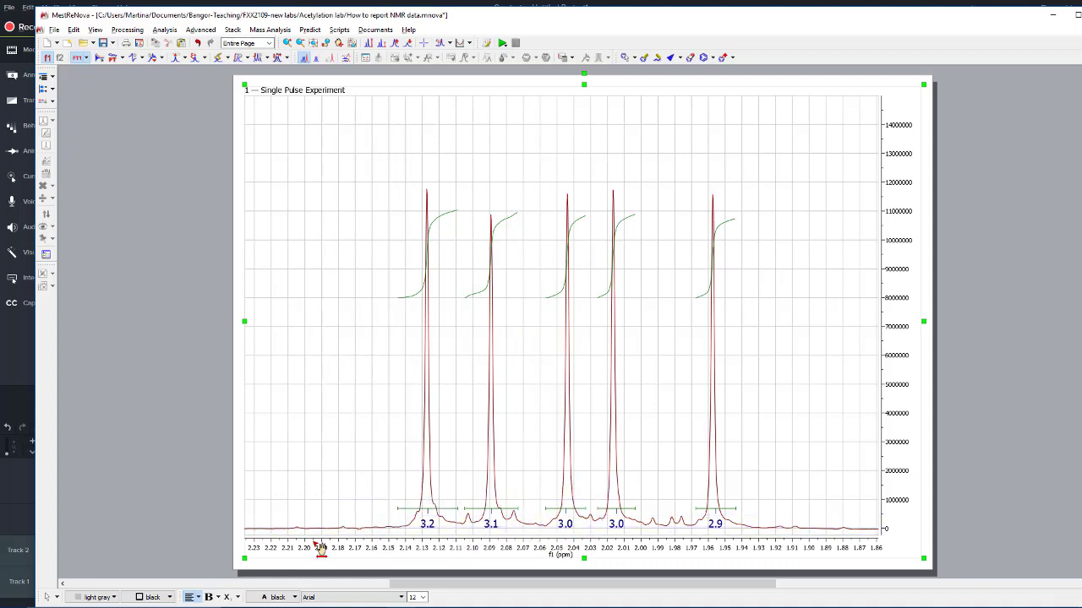
{"action": "left_click_drag", "start_coordinate": [321, 547], "coordinate": [819, 566]}
{"action": "left_click_drag", "start_coordinate": [323, 556], "coordinate": [821, 538]}
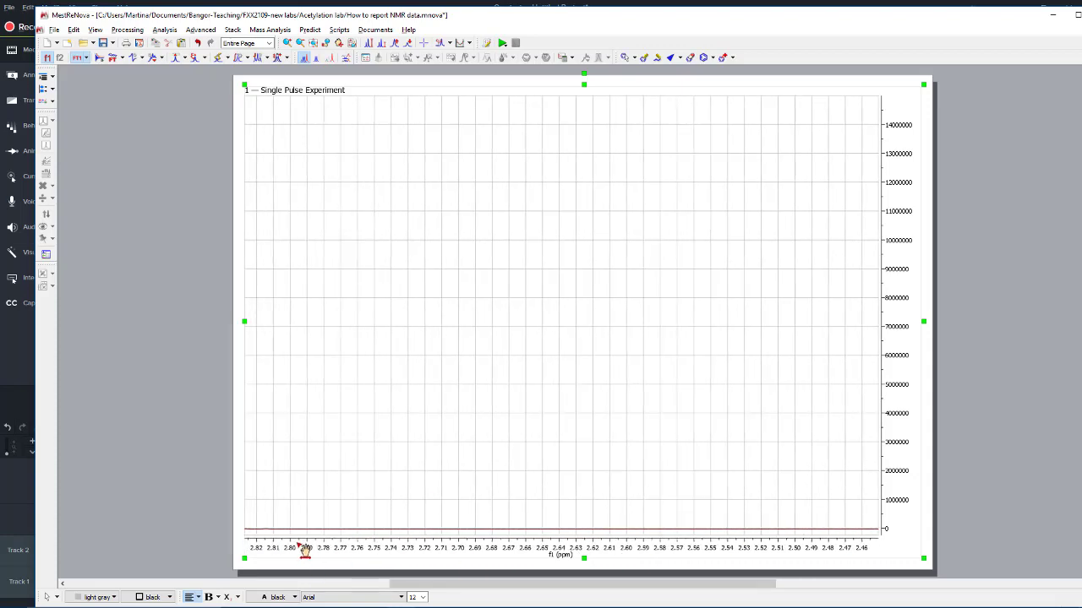
{"action": "left_click_drag", "start_coordinate": [305, 550], "coordinate": [648, 550]}
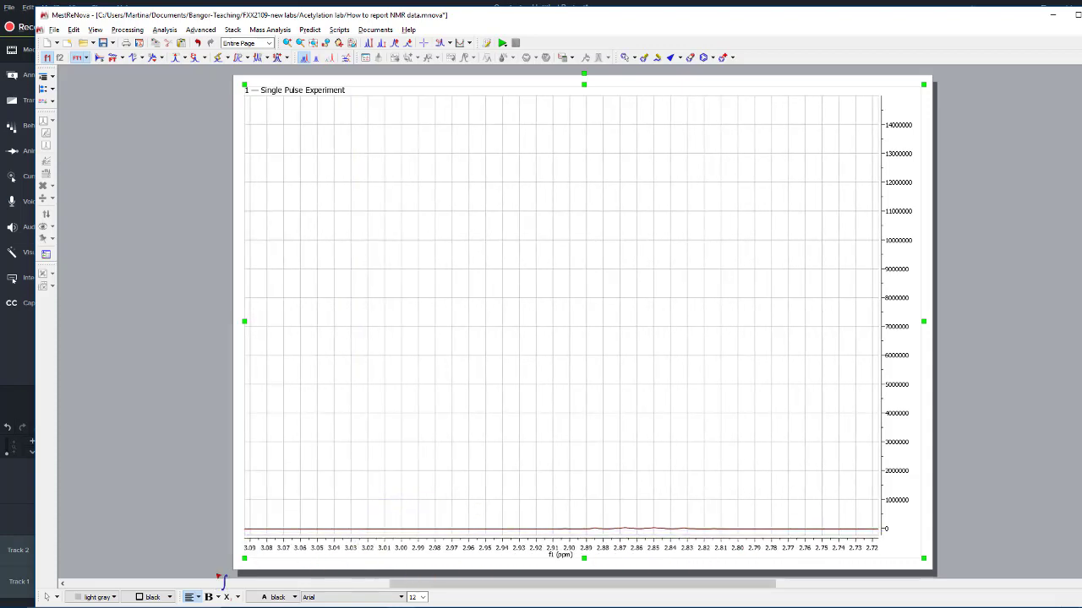
{"action": "left_click_drag", "start_coordinate": [267, 551], "coordinate": [666, 538]}
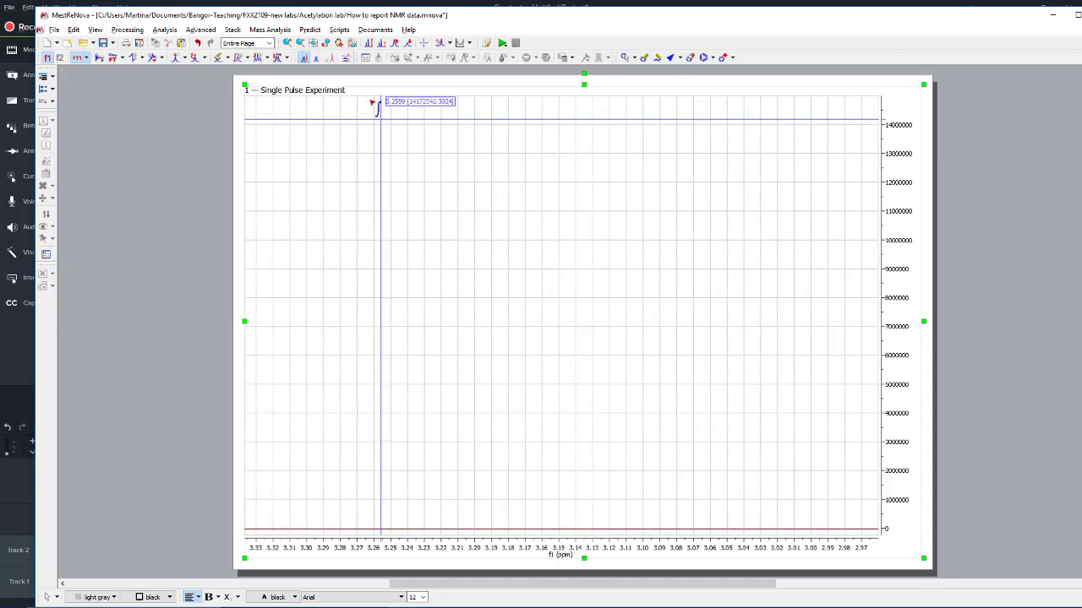
- Show the full spectrum, then zoom into the 5.9–3.5 ppm region
{"action": "left_click", "coordinate": [313, 44]}
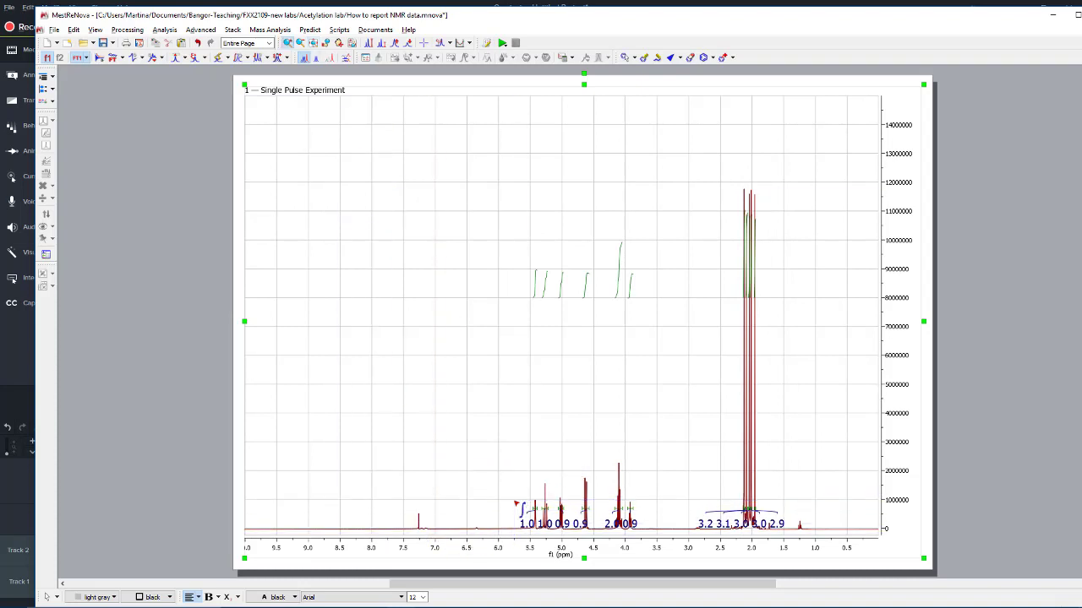
{"action": "left_click_drag", "start_coordinate": [504, 517], "coordinate": [649, 505]}
{"action": "scroll", "coordinate": [648, 505], "scroll_direction": "up", "scroll_amount": 3}
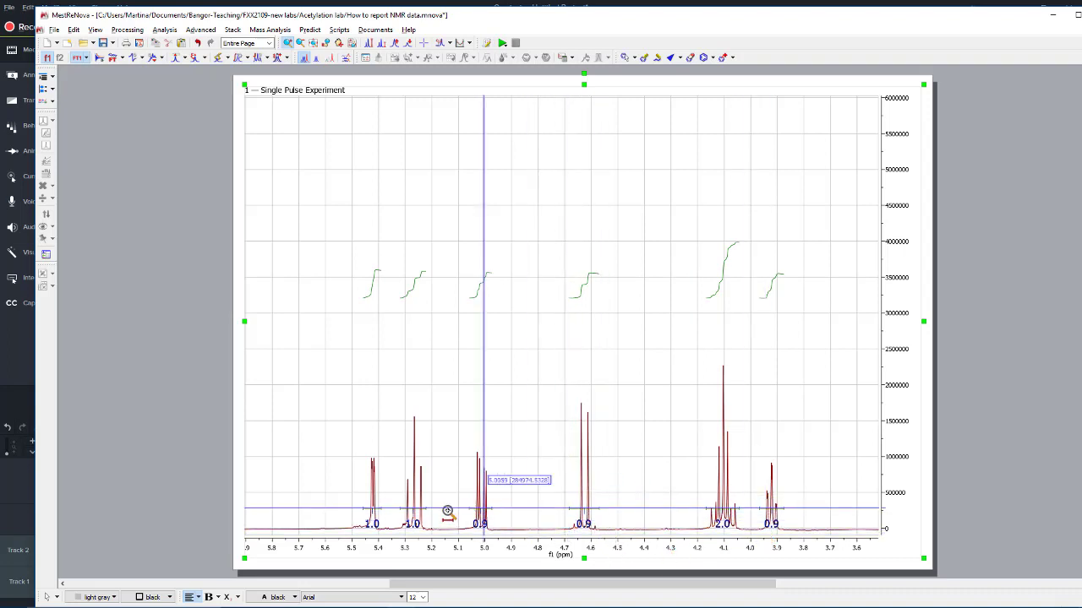
- Mark the multiplets at about 5.42, 5.27, 5.01, 4.62 and 4.1 ppm with peak labels
{"action": "key", "text": "z"}
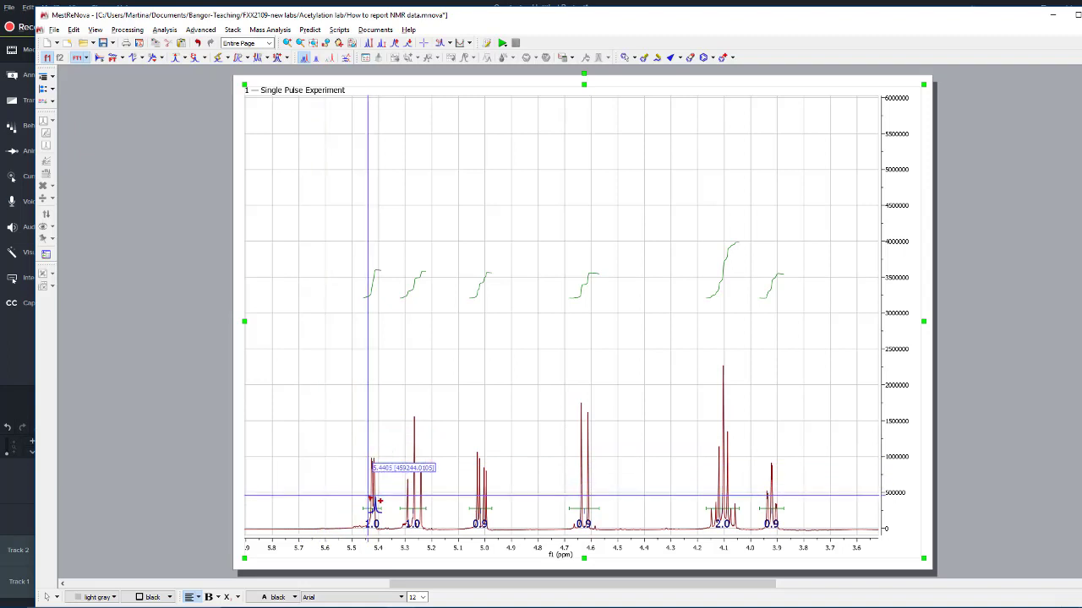
{"action": "left_click_drag", "start_coordinate": [363, 498], "coordinate": [387, 499]}
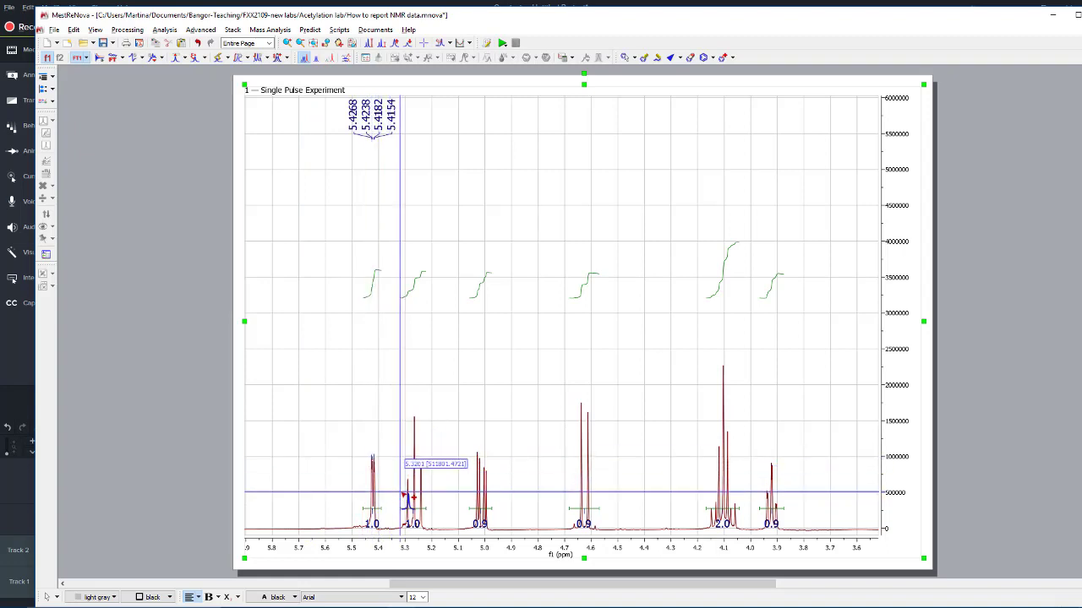
{"action": "left_click_drag", "start_coordinate": [403, 499], "coordinate": [435, 500]}
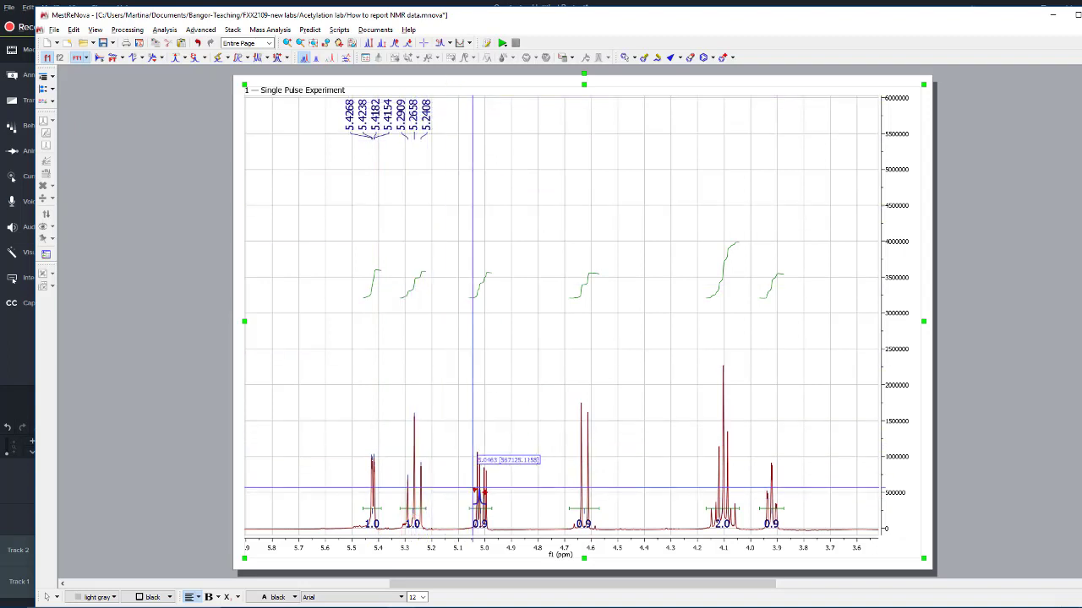
{"action": "left_click_drag", "start_coordinate": [472, 488], "coordinate": [494, 487]}
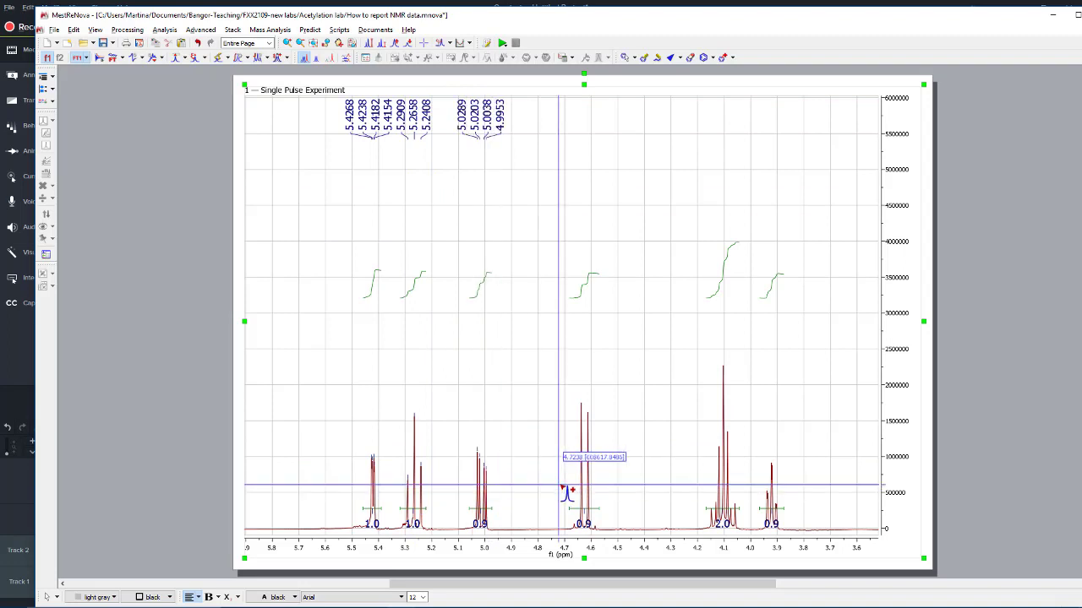
{"action": "left_click_drag", "start_coordinate": [569, 480], "coordinate": [598, 475]}
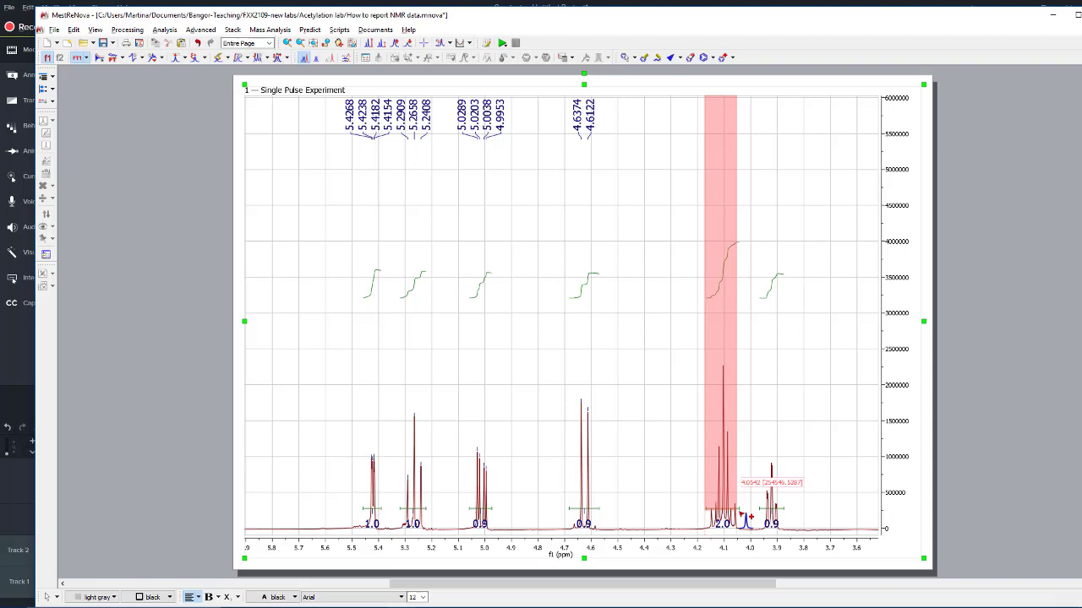
{"action": "left_click_drag", "start_coordinate": [742, 511], "coordinate": [780, 516]}
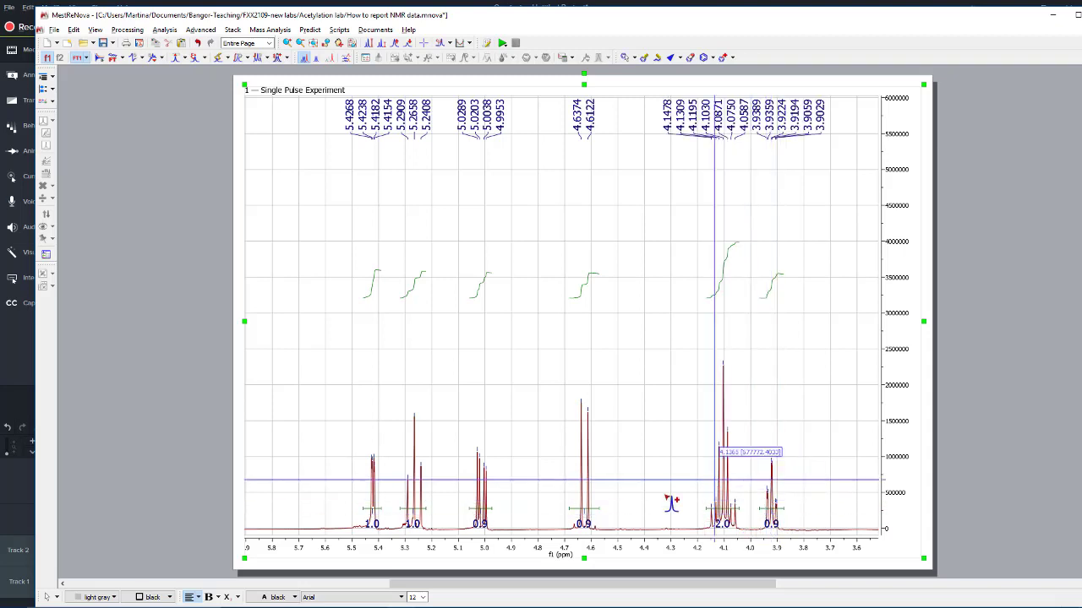
{"action": "left_click_drag", "start_coordinate": [599, 561], "coordinate": [360, 551]}
{"action": "left_click_drag", "start_coordinate": [819, 554], "coordinate": [452, 549]}
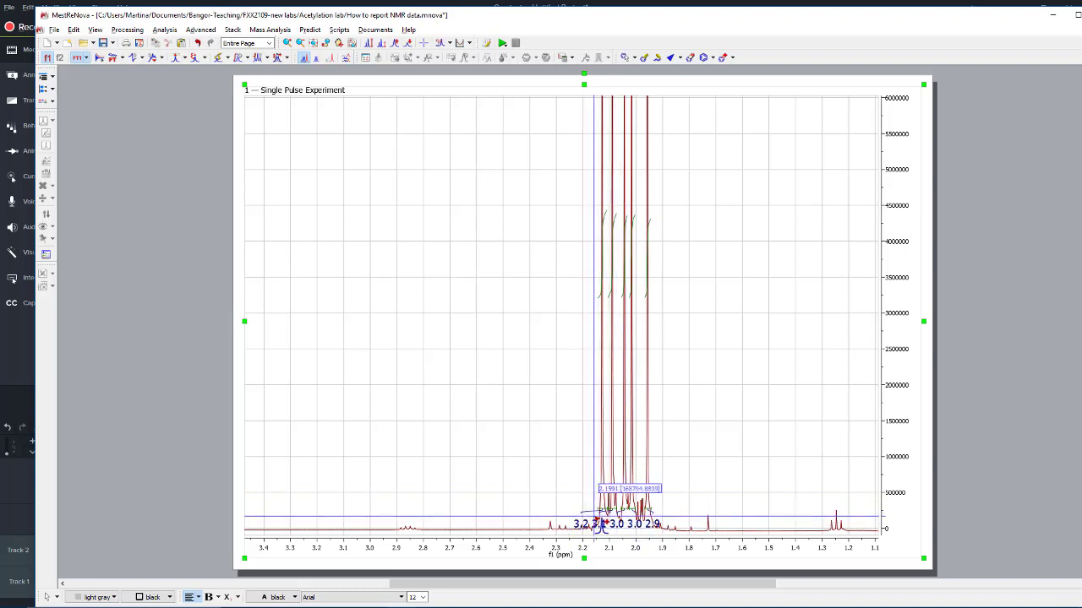
- Label the singlets at 2.1275, 2.0893, 2.0439, 2.0166 and 1.9574 ppm
{"action": "scroll", "coordinate": [734, 397], "scroll_direction": "down", "scroll_amount": 1}
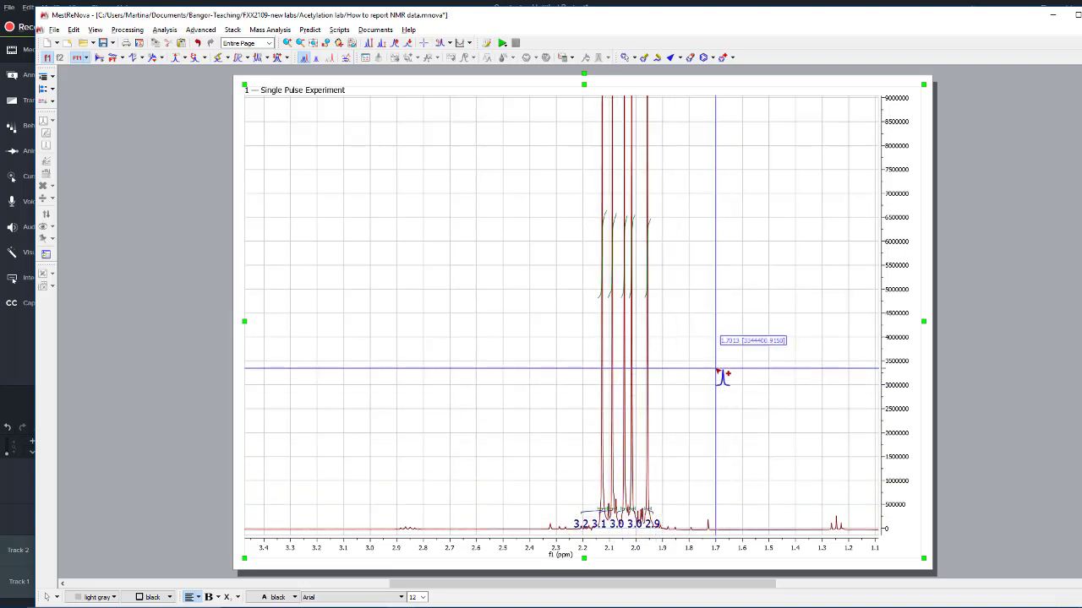
{"action": "scroll", "coordinate": [667, 347], "scroll_direction": "down", "scroll_amount": 1}
{"action": "left_click_drag", "start_coordinate": [563, 338], "coordinate": [686, 354]}
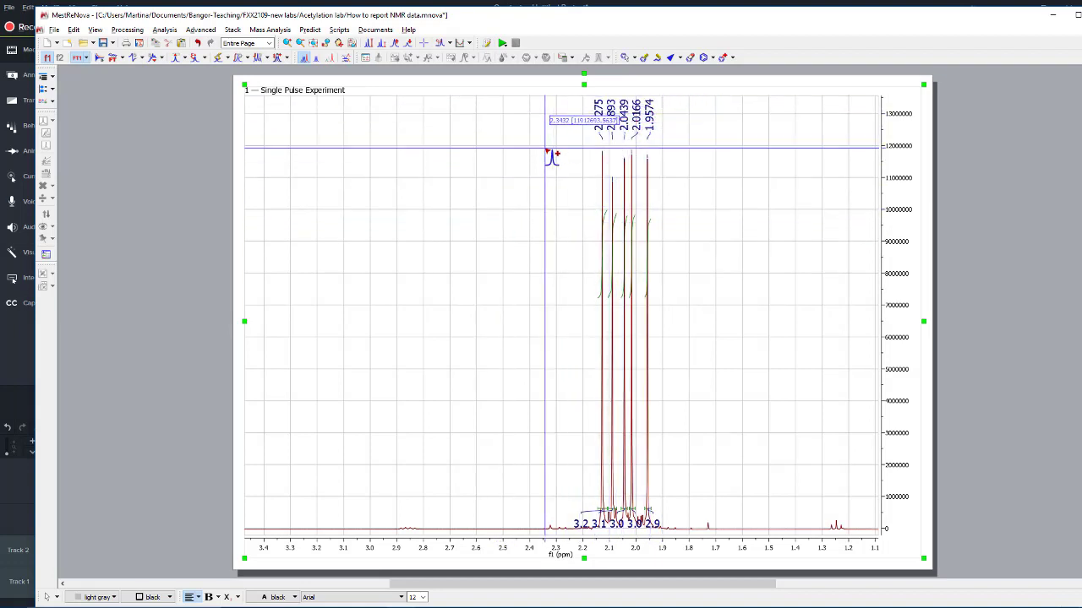
- Set peak labels to 2 decimals so the singlets read 2.13, 2.09, 2.04, 2.02 and 1.96
{"action": "right_click", "coordinate": [470, 172]}
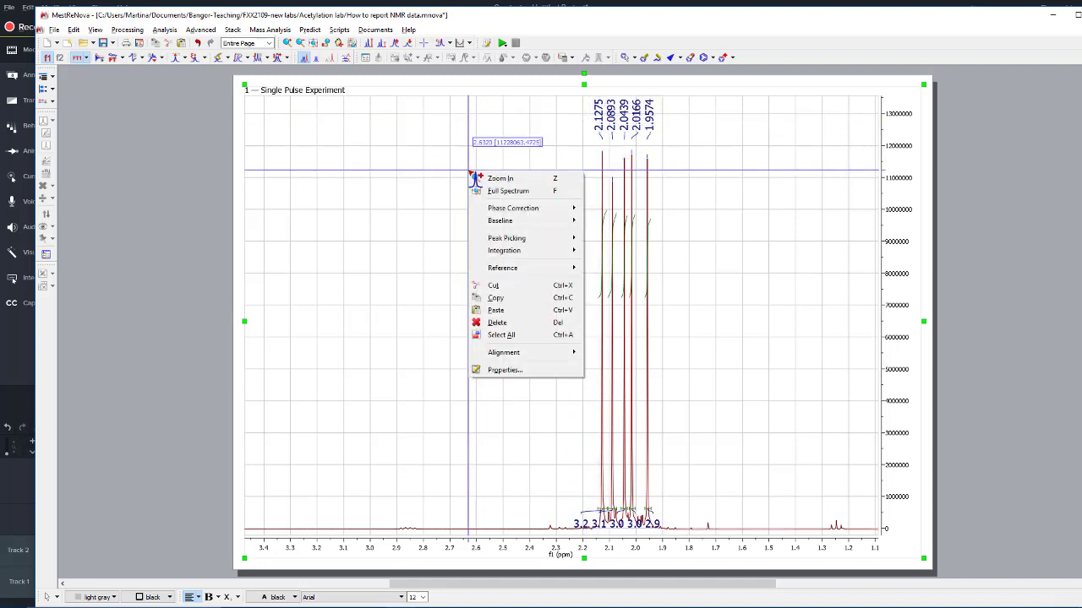
{"action": "left_click", "coordinate": [504, 370]}
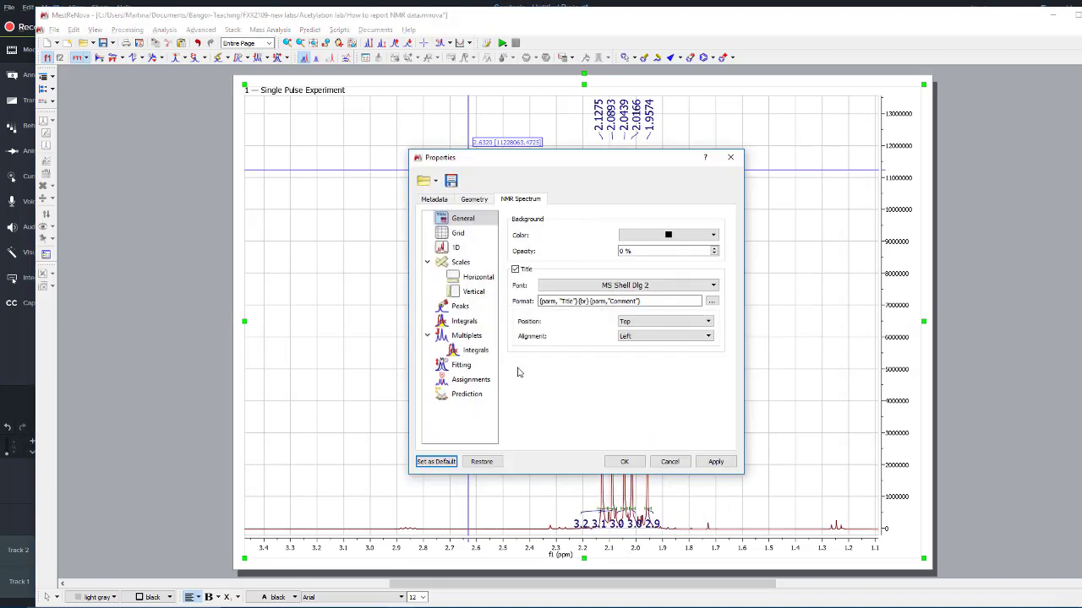
{"action": "left_click", "coordinate": [463, 308]}
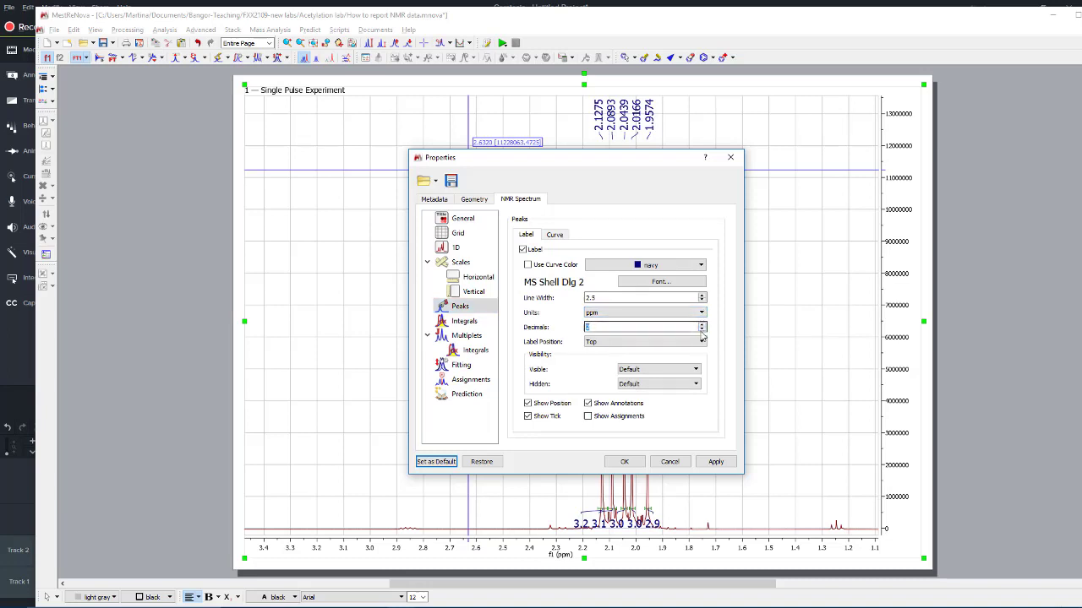
{"action": "left_click", "coordinate": [715, 462]}
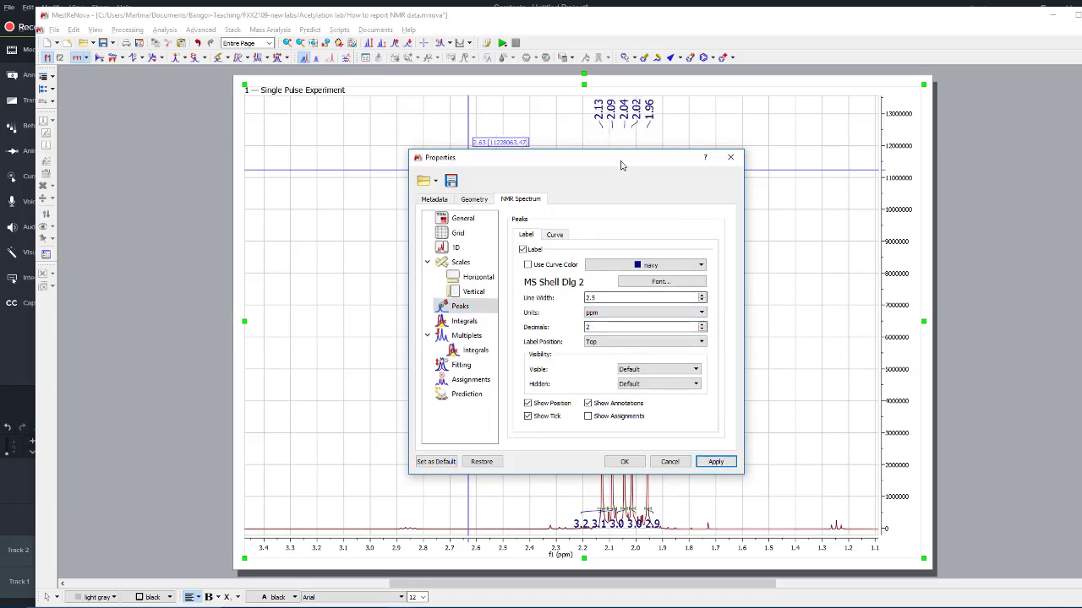
{"action": "left_click", "coordinate": [623, 462]}
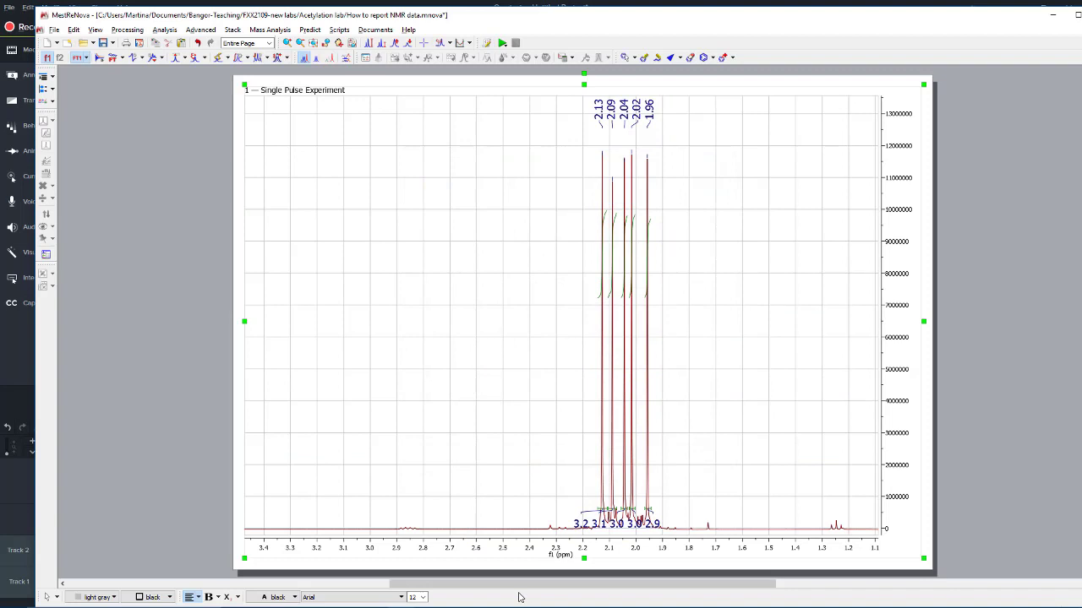
- Preview the spectrum title in green 14-pt MS Serif, then undo it back to plain black
{"action": "right_click", "coordinate": [487, 453]}
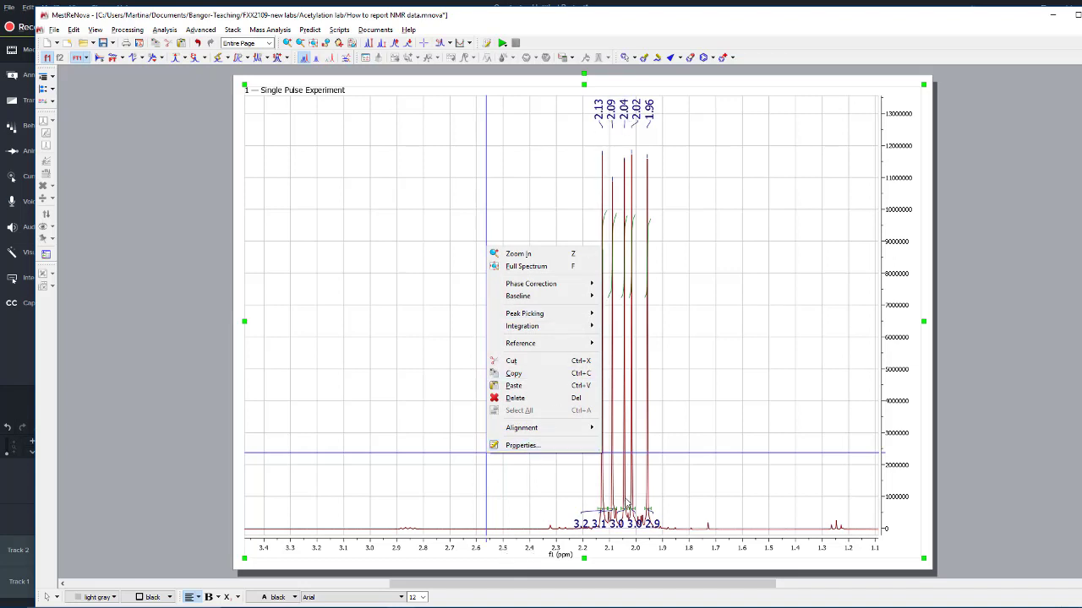
{"action": "left_click", "coordinate": [507, 445]}
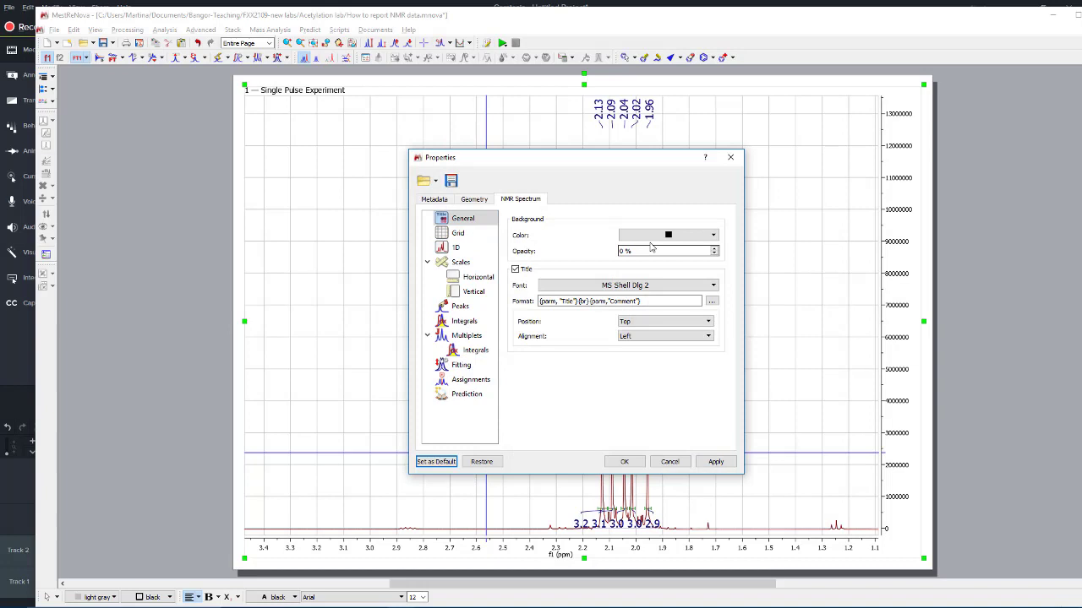
{"action": "left_click", "coordinate": [615, 288]}
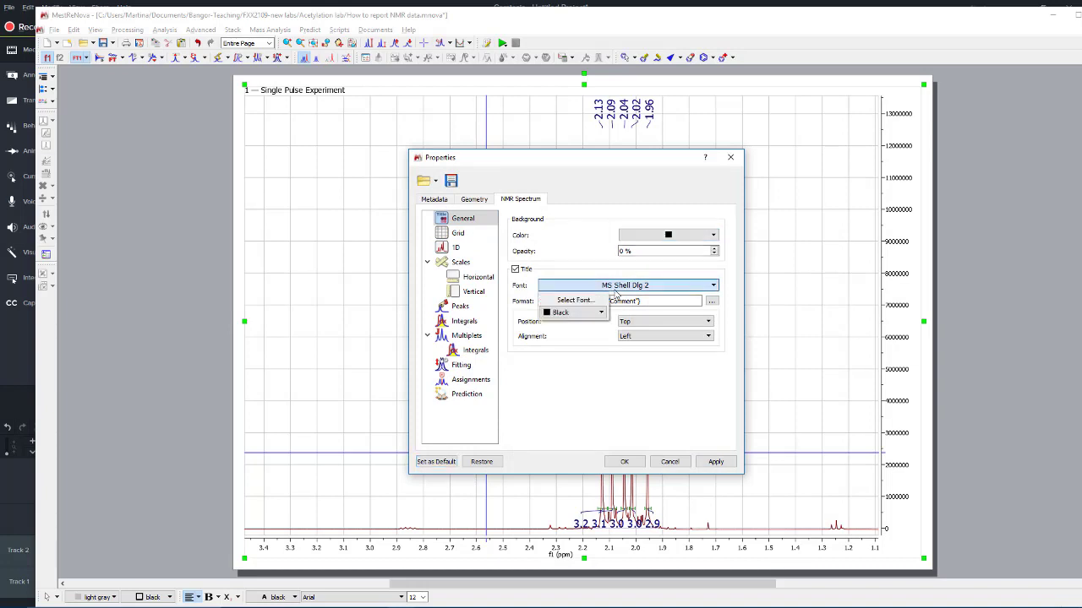
{"action": "left_click", "coordinate": [581, 315]}
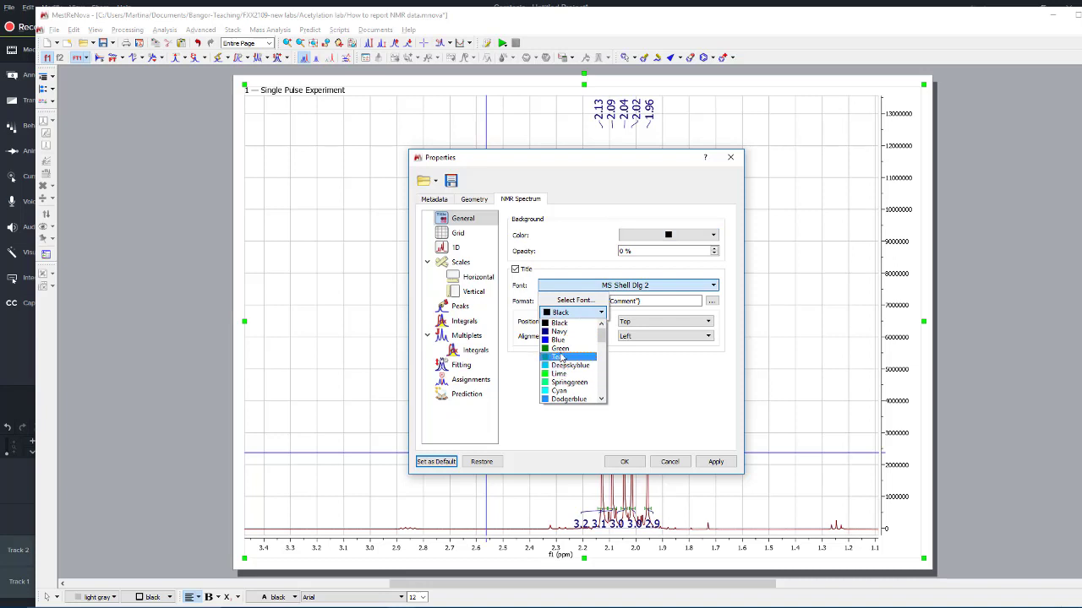
{"action": "left_click", "coordinate": [559, 348]}
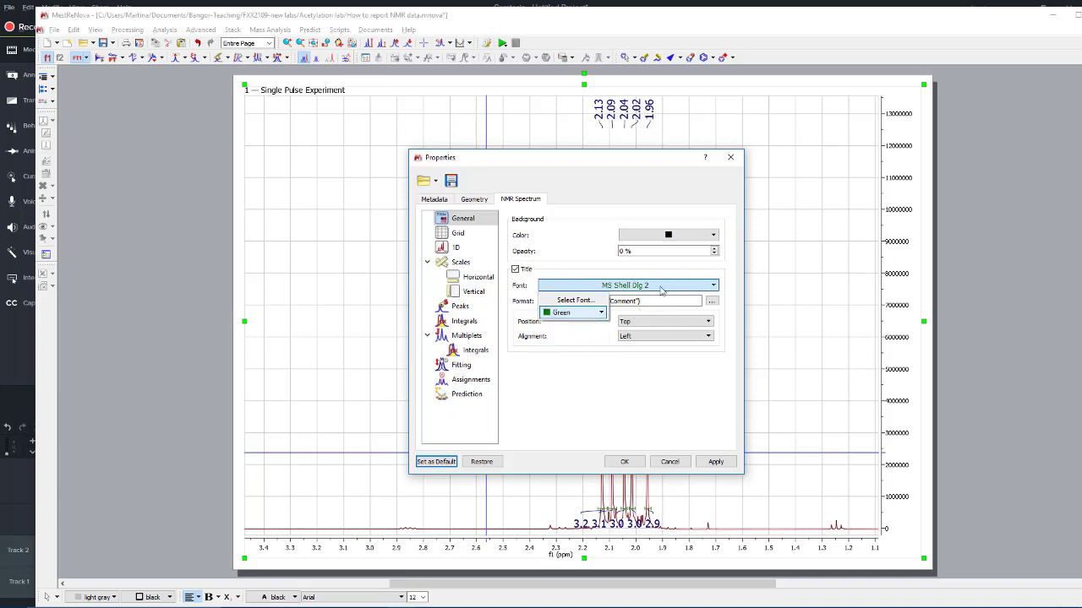
{"action": "left_click", "coordinate": [575, 300]}
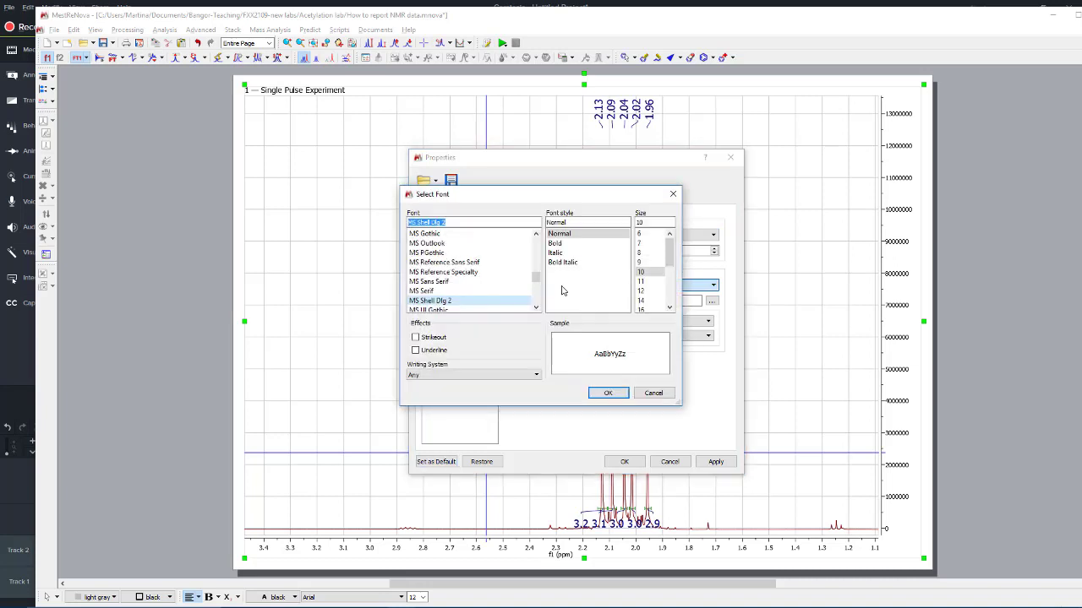
{"action": "left_click", "coordinate": [426, 292]}
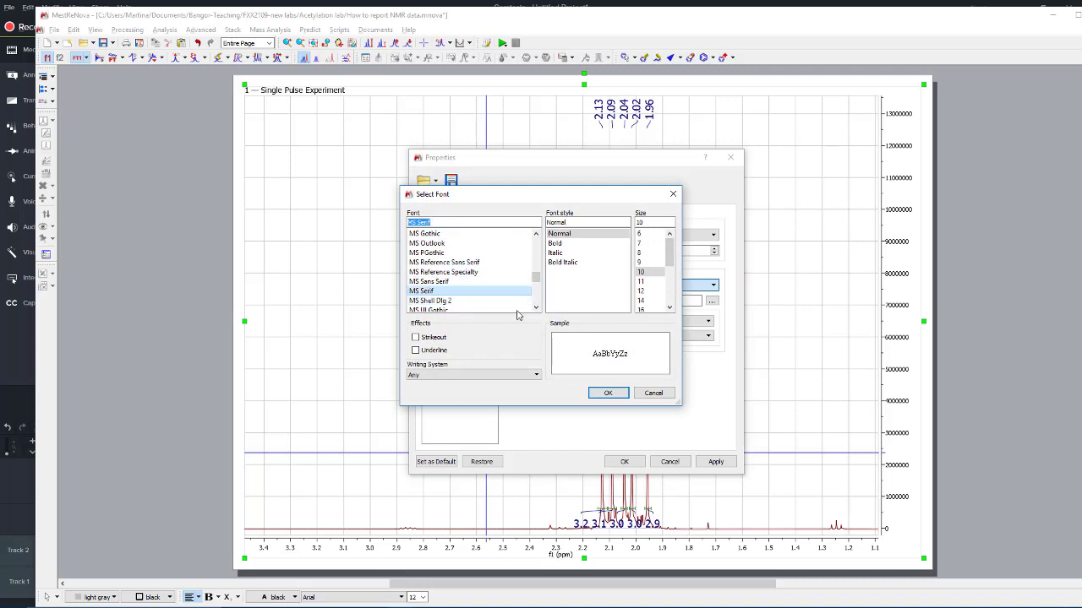
{"action": "left_click", "coordinate": [641, 301]}
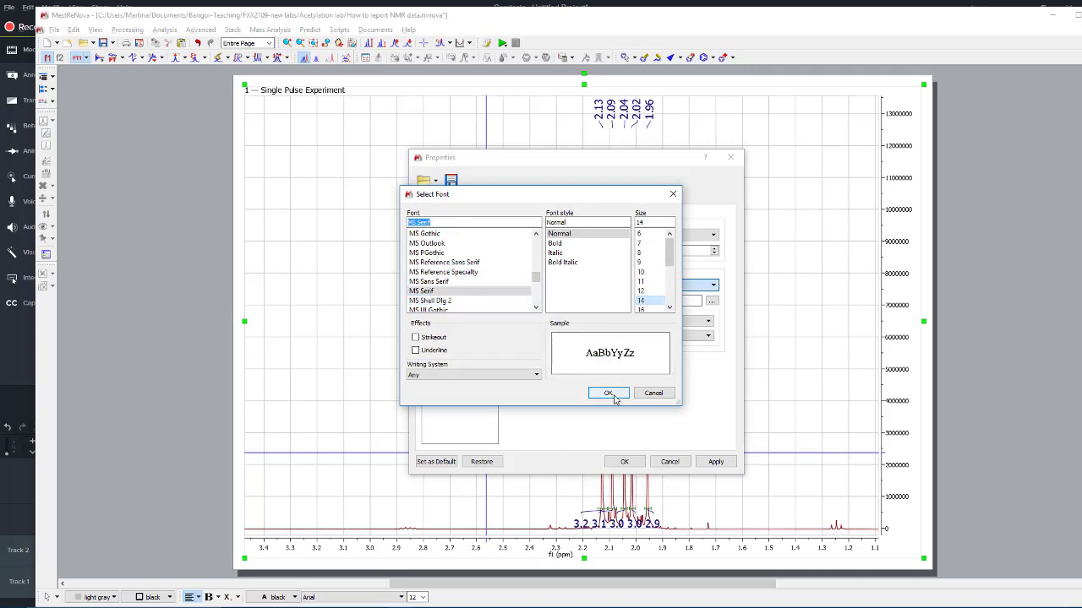
{"action": "left_click", "coordinate": [607, 393]}
{"action": "left_click", "coordinate": [715, 462]}
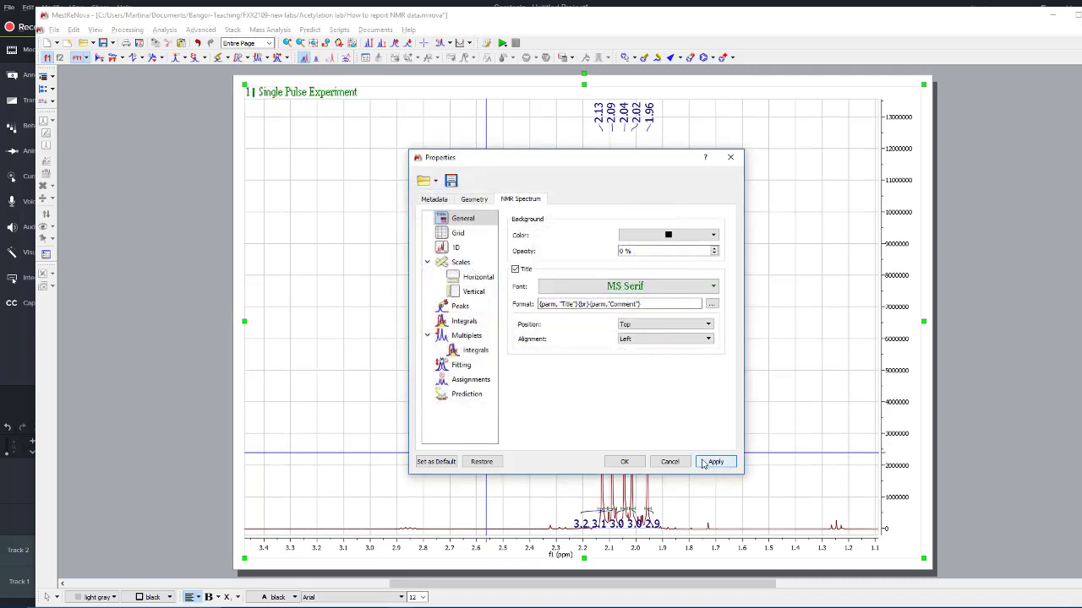
{"action": "left_click", "coordinate": [624, 462]}
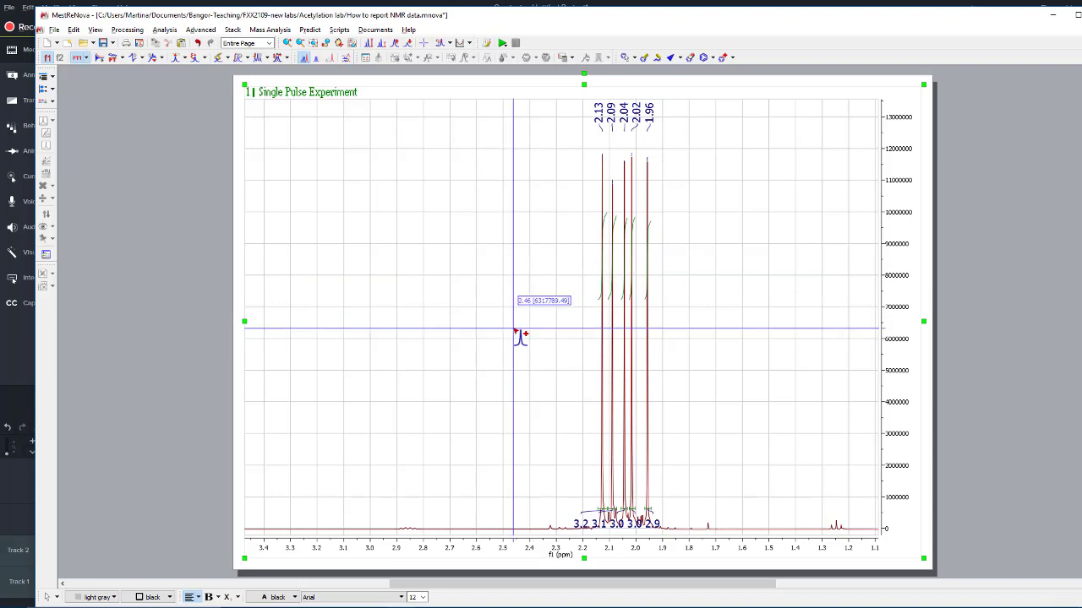
{"action": "left_click", "coordinate": [197, 43]}
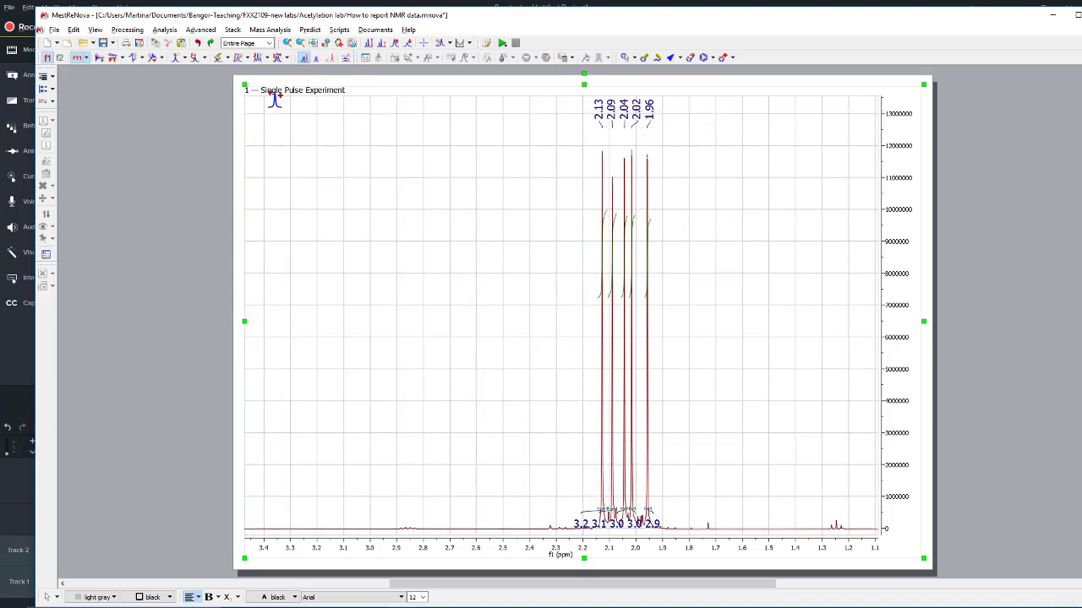
- Show the full 10–0 ppm spectrum and raise the vertical scale to enlarge small peaks
{"action": "left_click", "coordinate": [312, 43]}
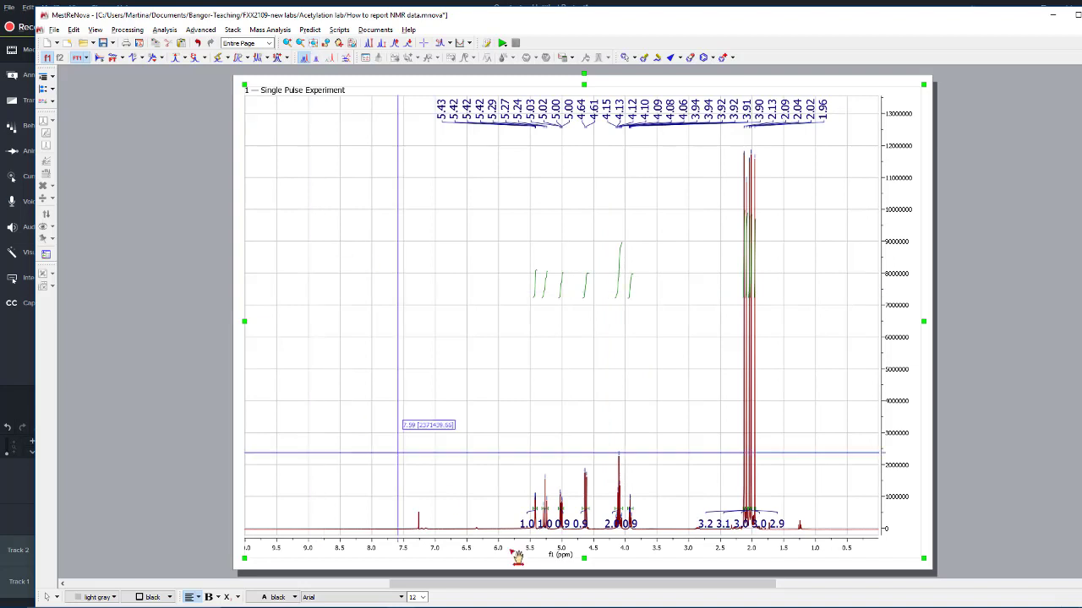
{"action": "scroll", "coordinate": [515, 479], "scroll_direction": "up", "scroll_amount": 2}
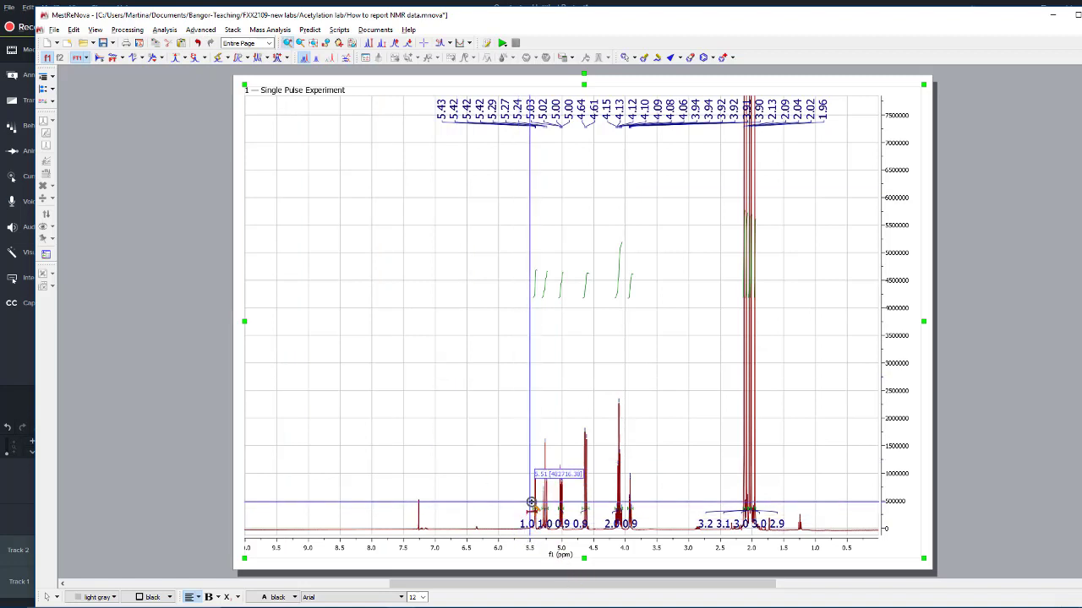
- Zoom in around the 5.4 ppm signal and switch to manual multiplet analysis
{"action": "left_click_drag", "start_coordinate": [531, 503], "coordinate": [541, 506]}
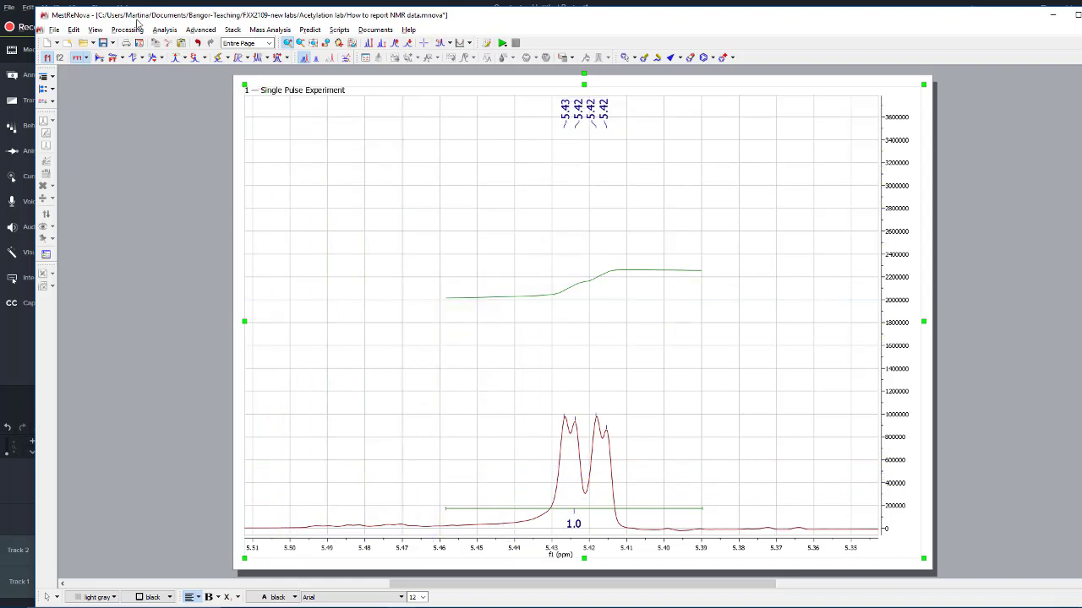
{"action": "left_click", "coordinate": [165, 30]}
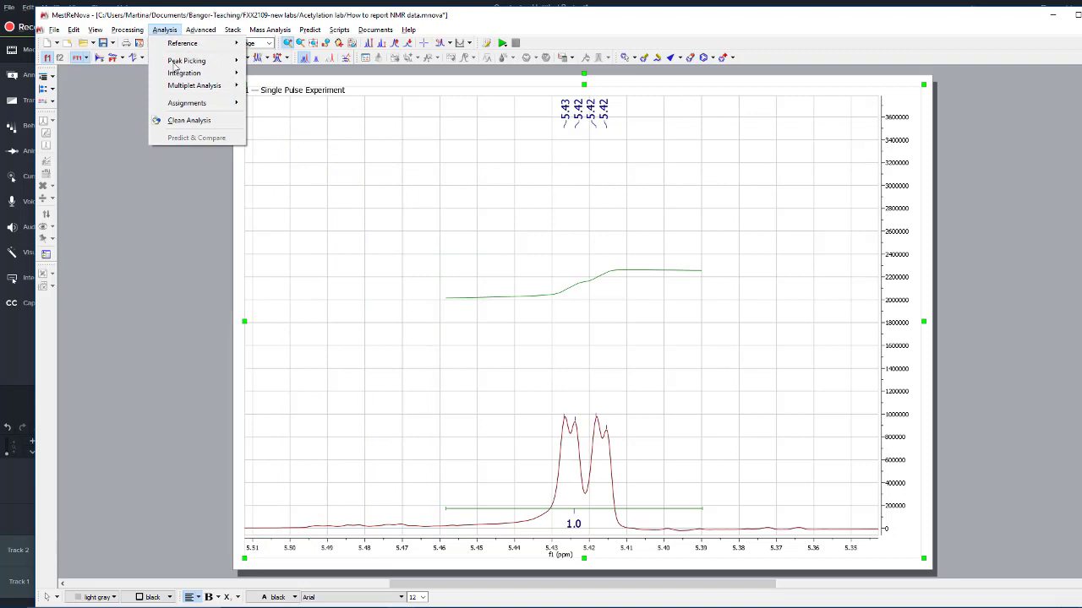
{"action": "mouse_move", "coordinate": [184, 87]}
{"action": "key", "text": "k"}
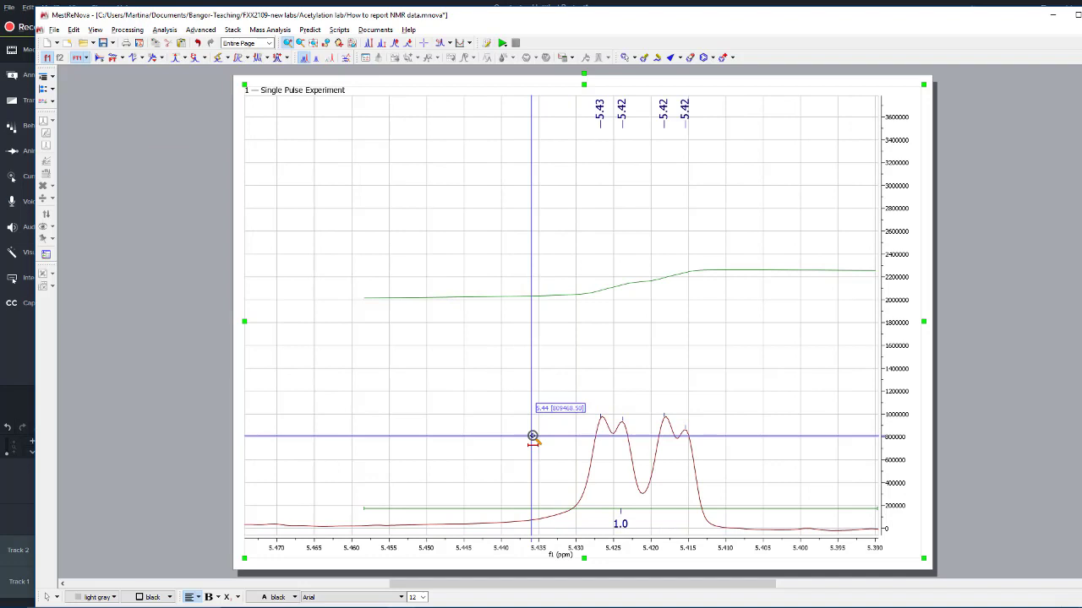
- Mark the 5.43–5.42 ppm peaks as multiplet A (dd, 5.4)
{"action": "left_click_drag", "start_coordinate": [585, 437], "coordinate": [705, 460]}
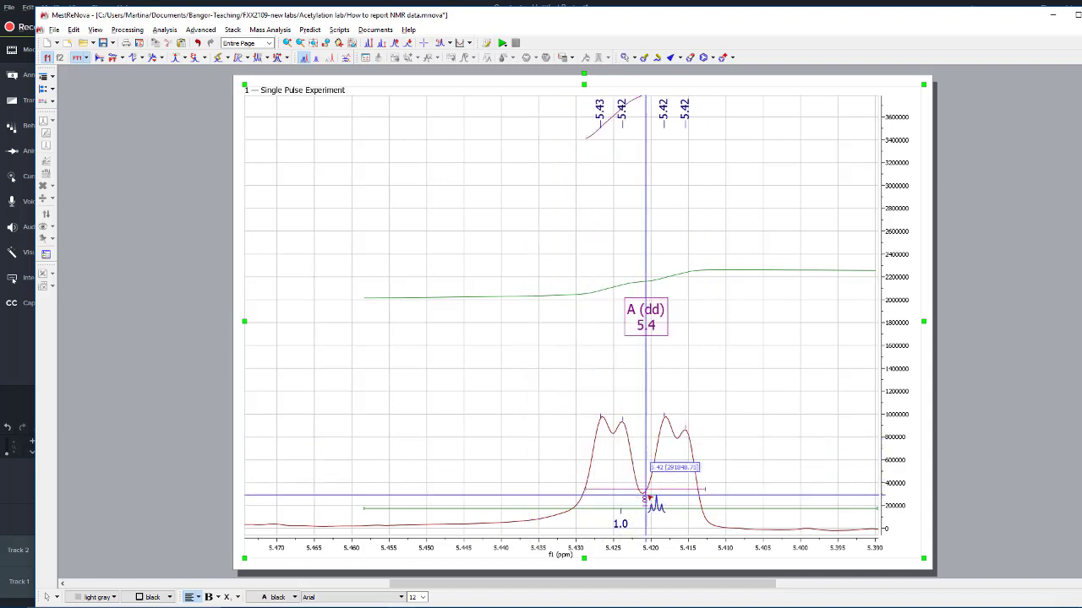
{"action": "left_click", "coordinate": [702, 490]}
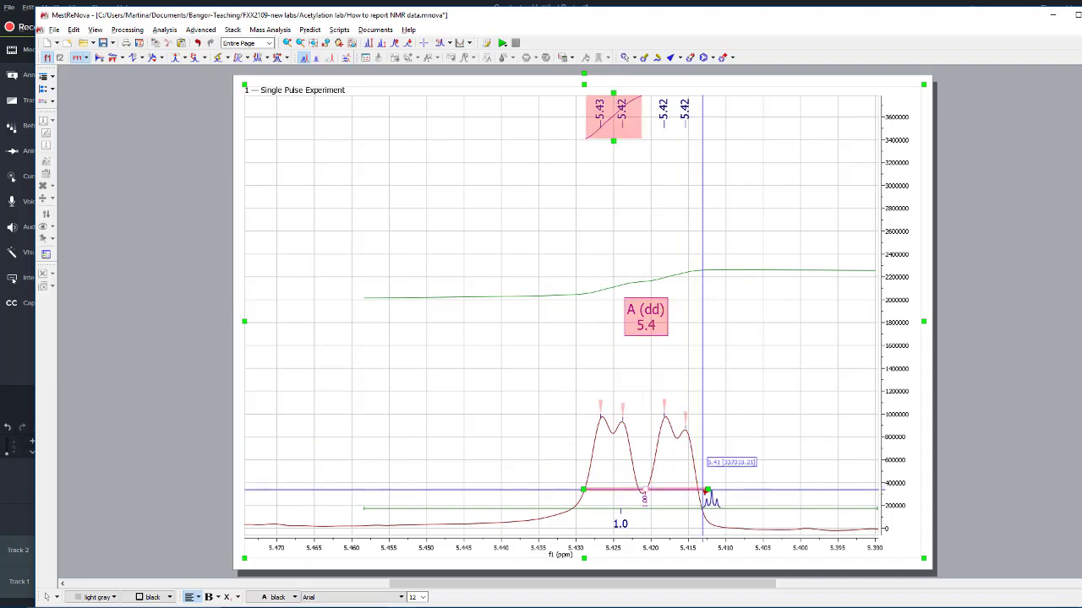
{"action": "left_click", "coordinate": [570, 488]}
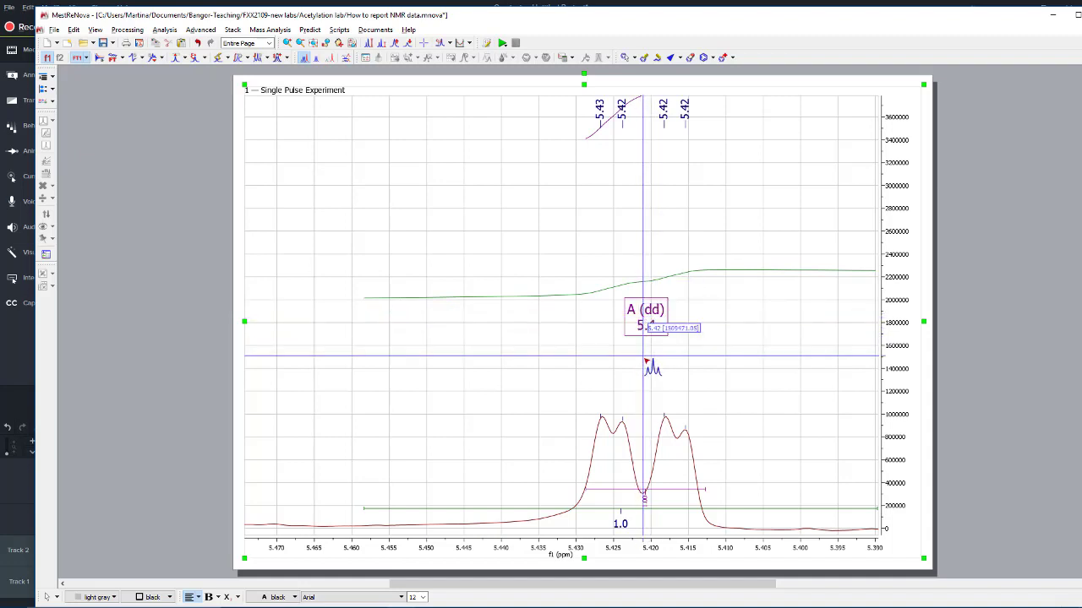
{"action": "left_click", "coordinate": [644, 490]}
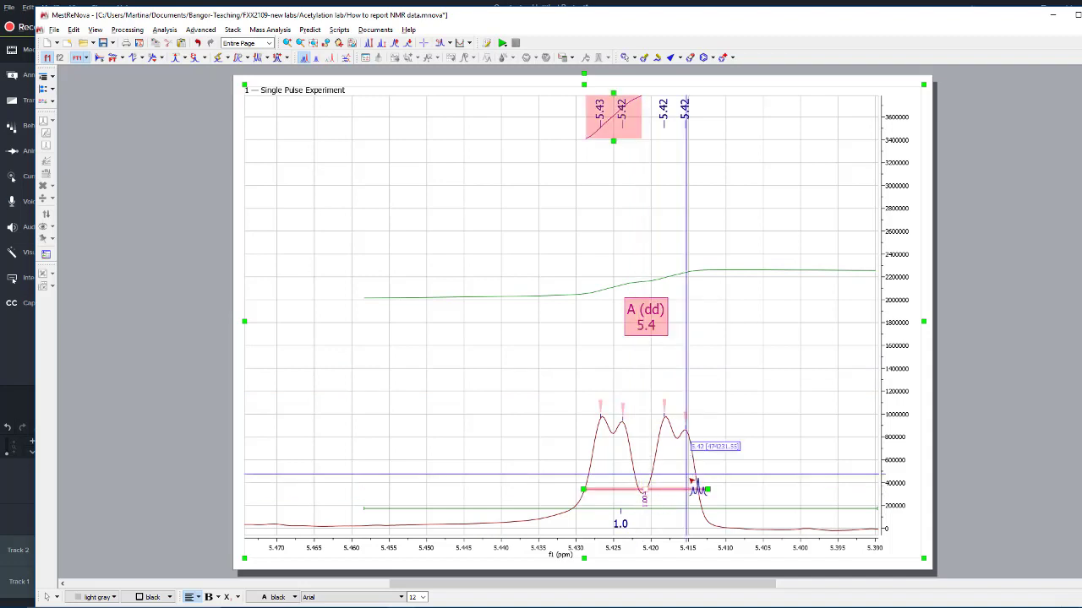
{"action": "left_click_drag", "start_coordinate": [813, 551], "coordinate": [412, 523]}
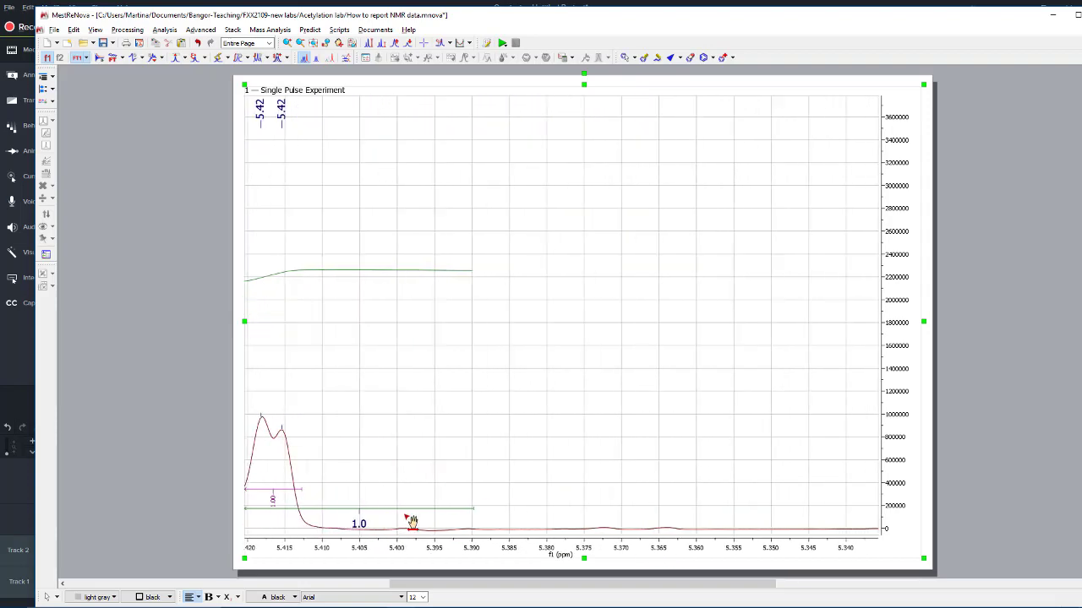
- Add multiplet B (t, 5.3), then mark the four peaks near 5.0 ppm as multiplet C (dd, 5.0)
{"action": "left_click_drag", "start_coordinate": [830, 561], "coordinate": [440, 541]}
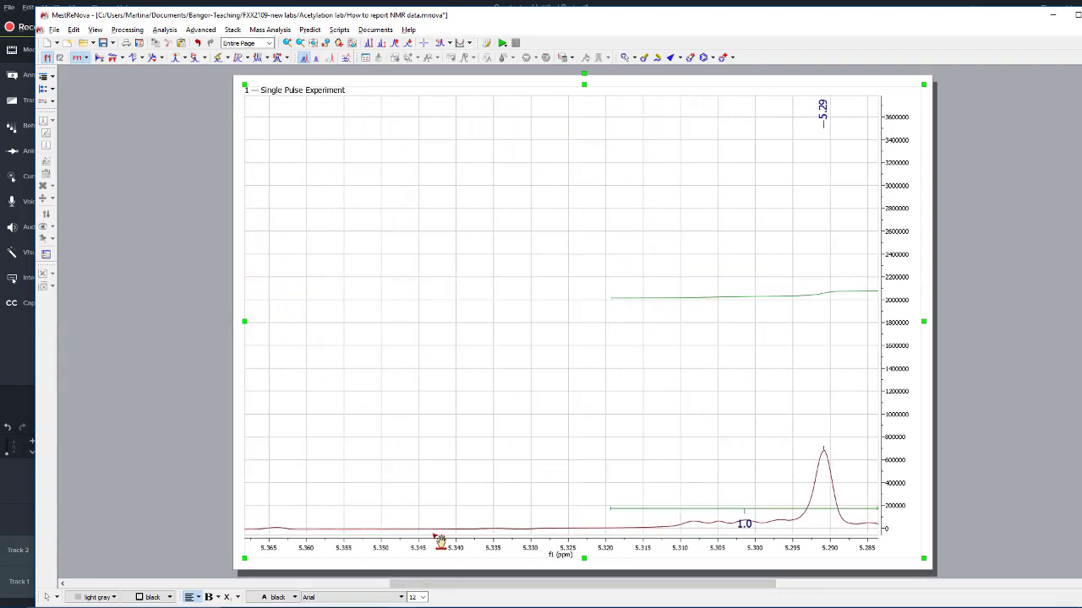
{"action": "left_click_drag", "start_coordinate": [846, 555], "coordinate": [807, 489]}
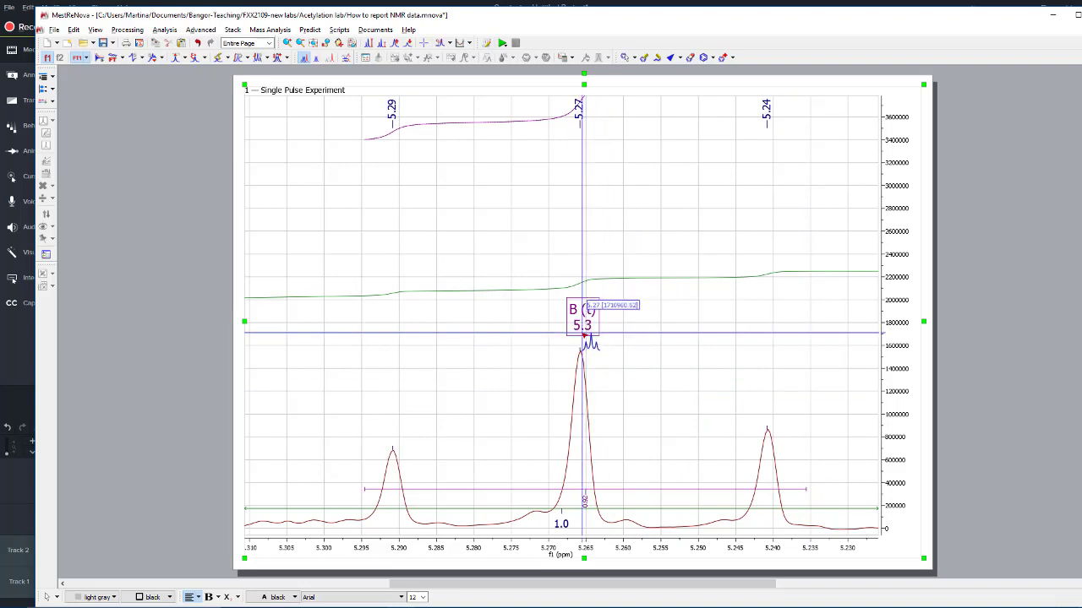
{"action": "scroll", "coordinate": [581, 279], "scroll_direction": "up", "scroll_amount": 1}
{"action": "scroll", "coordinate": [589, 321], "scroll_direction": "down", "scroll_amount": 1}
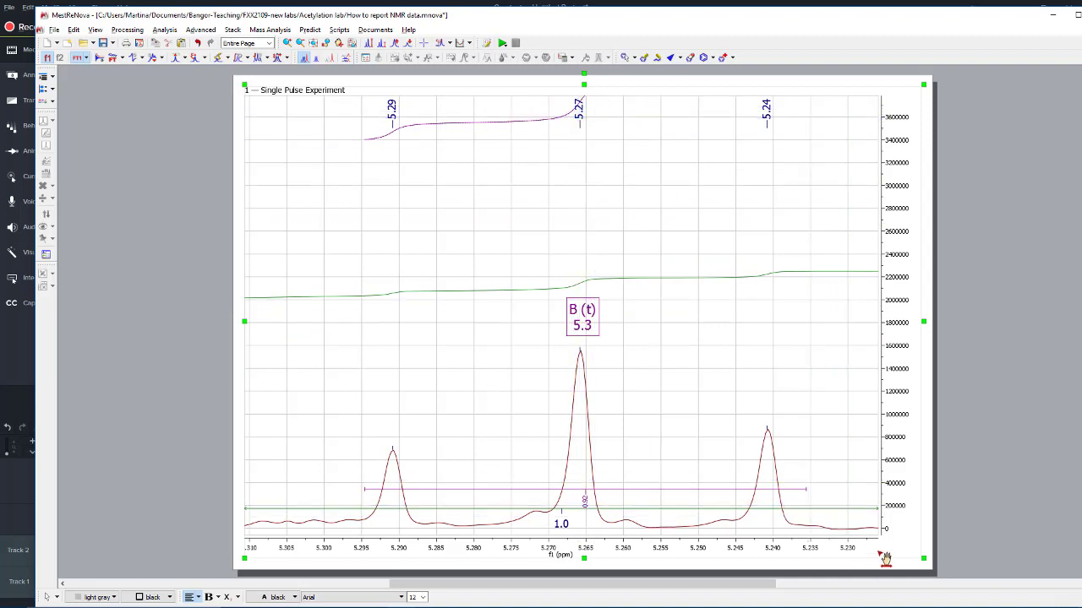
{"action": "left_click_drag", "start_coordinate": [884, 559], "coordinate": [316, 537]}
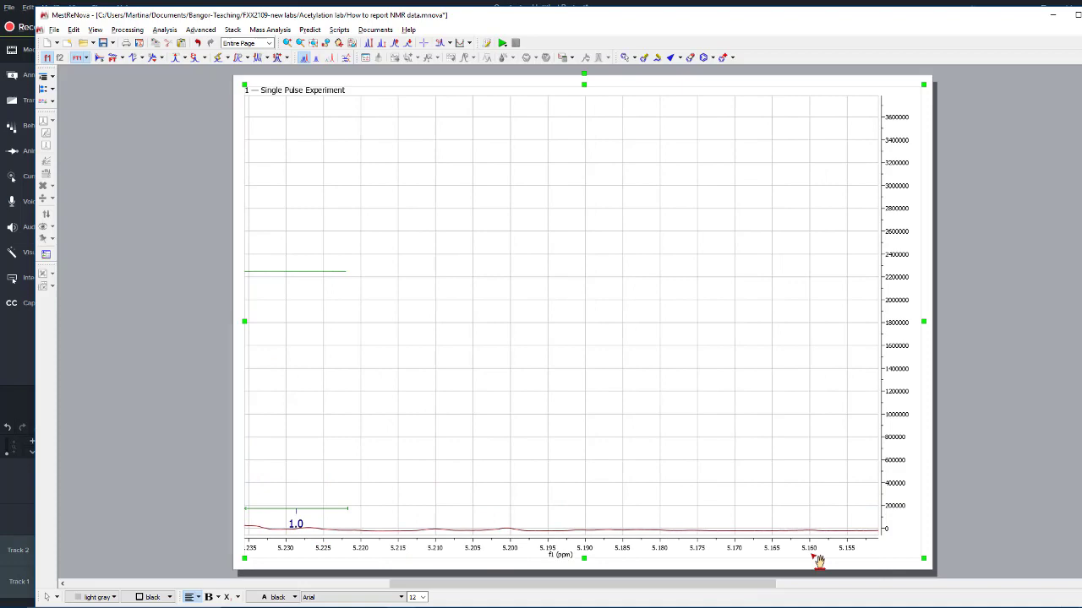
{"action": "left_click_drag", "start_coordinate": [818, 562], "coordinate": [449, 529]}
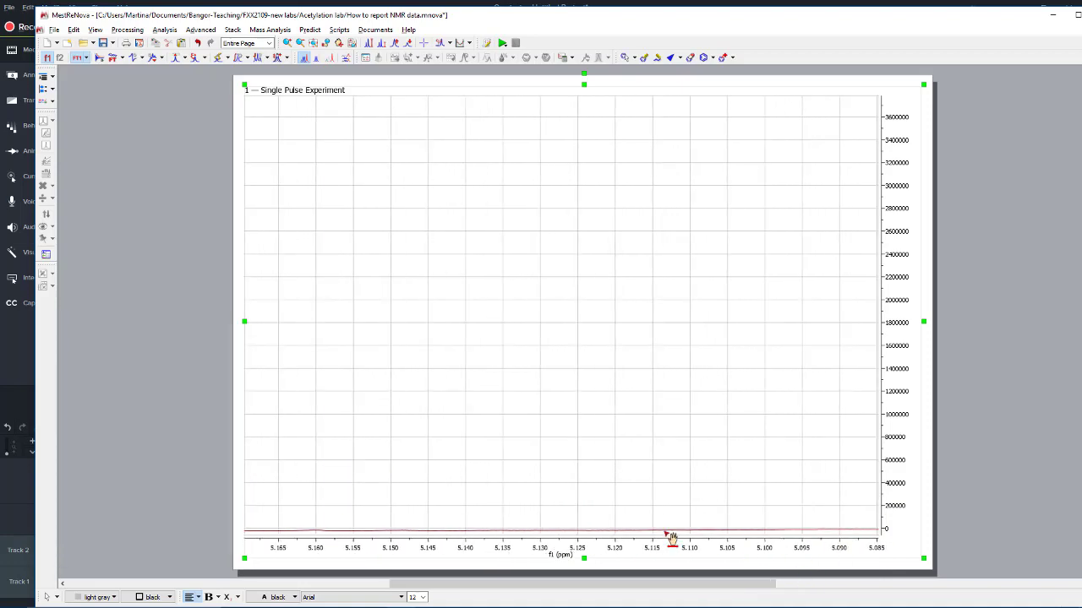
{"action": "left_click_drag", "start_coordinate": [672, 538], "coordinate": [299, 516]}
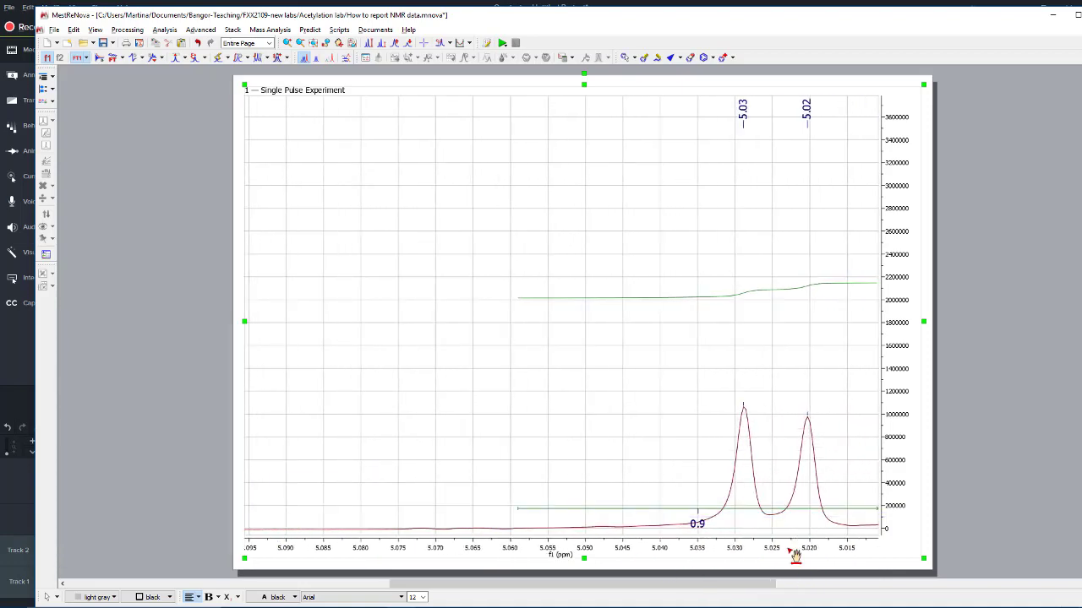
{"action": "left_click_drag", "start_coordinate": [795, 556], "coordinate": [439, 517]}
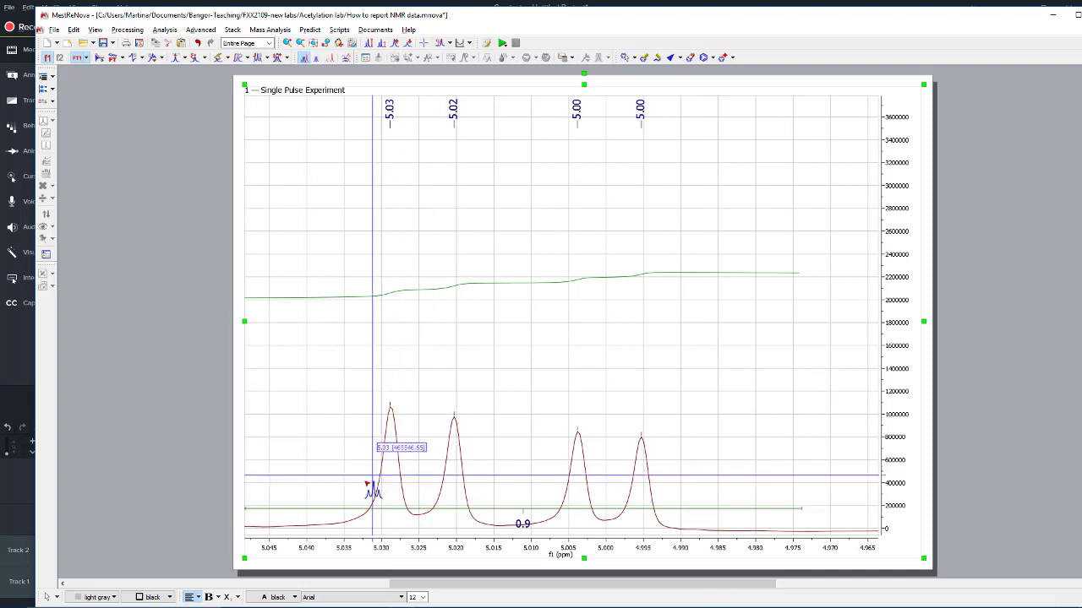
{"action": "left_click_drag", "start_coordinate": [362, 487], "coordinate": [693, 496]}
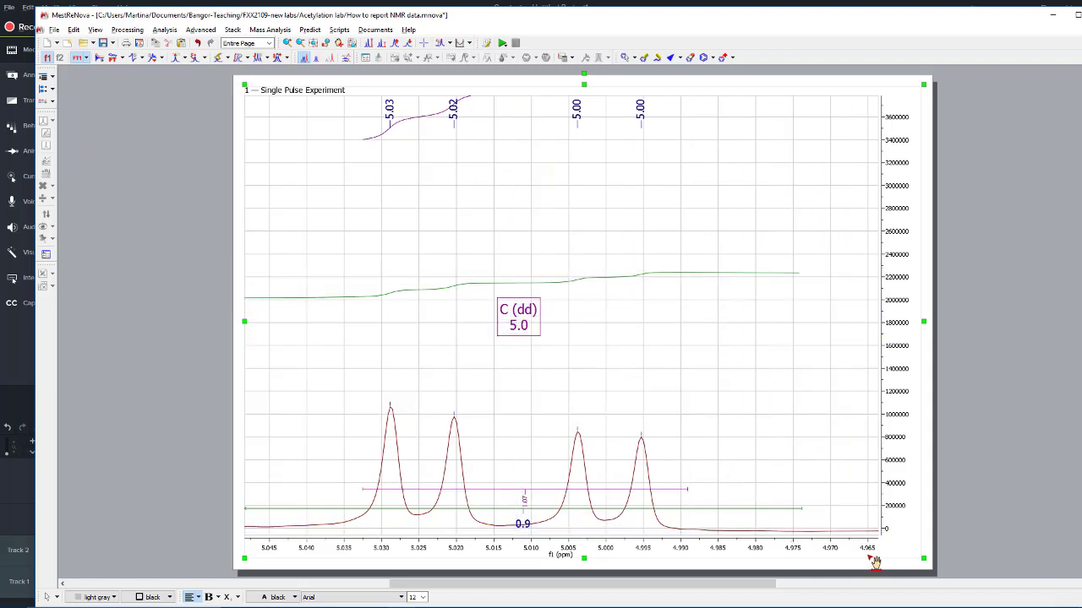
- Pan to 4.6 ppm and mark the 4.64/4.61 doublet as multiplet D (d, 4.6)
{"action": "left_click_drag", "start_coordinate": [875, 562], "coordinate": [294, 551]}
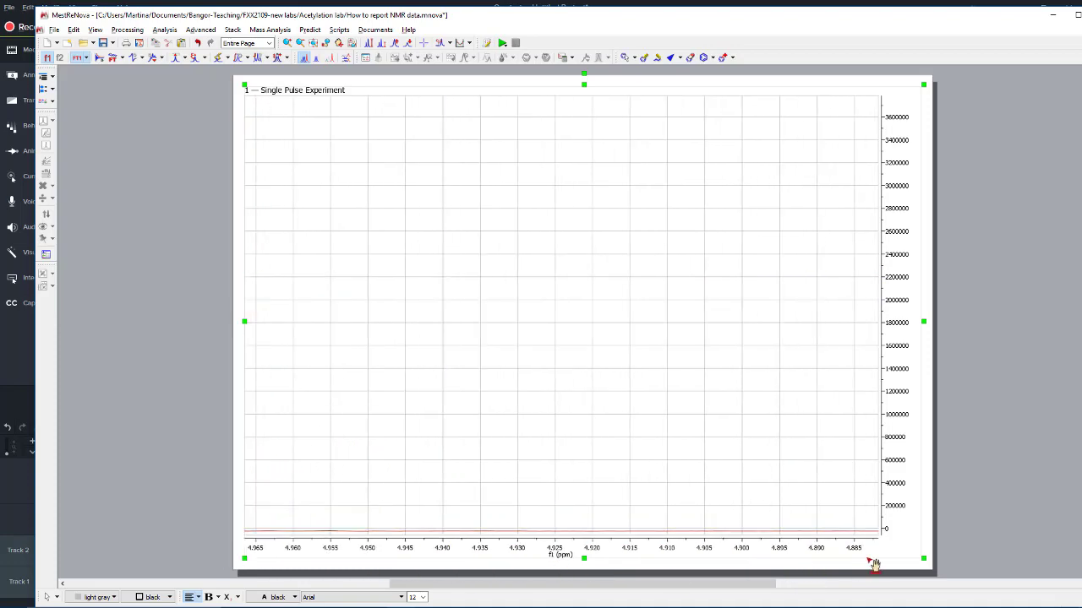
{"action": "left_click_drag", "start_coordinate": [875, 561], "coordinate": [200, 529]}
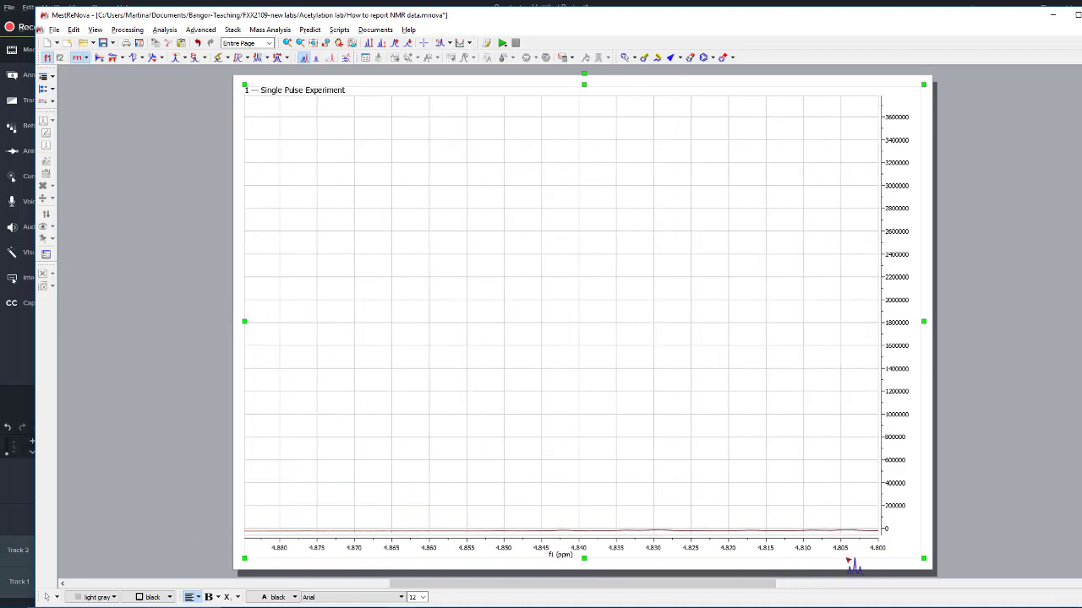
{"action": "left_click_drag", "start_coordinate": [822, 550], "coordinate": [264, 524]}
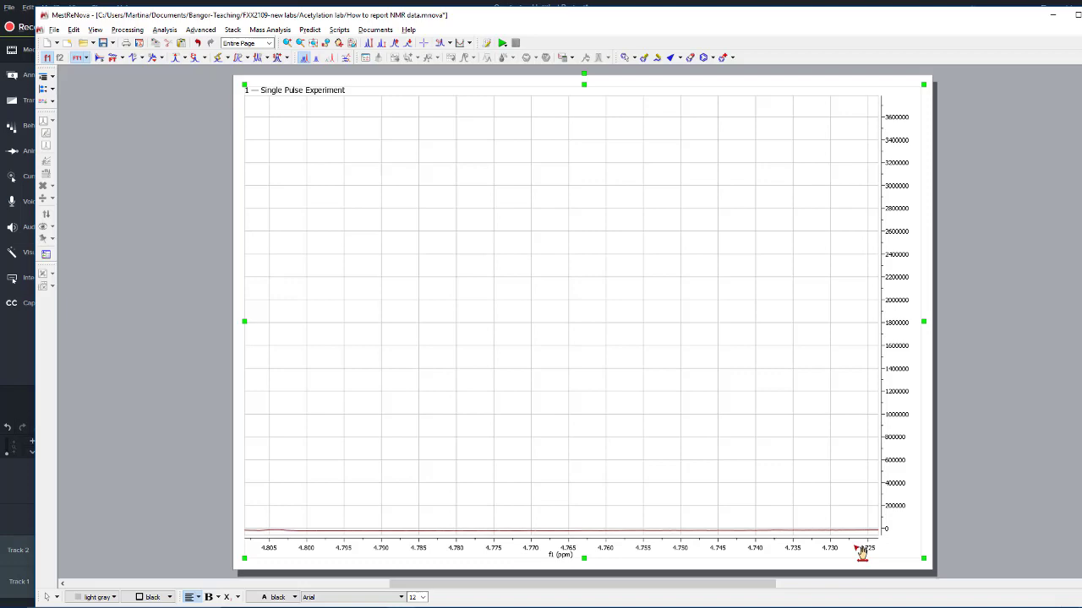
{"action": "left_click_drag", "start_coordinate": [862, 554], "coordinate": [338, 526]}
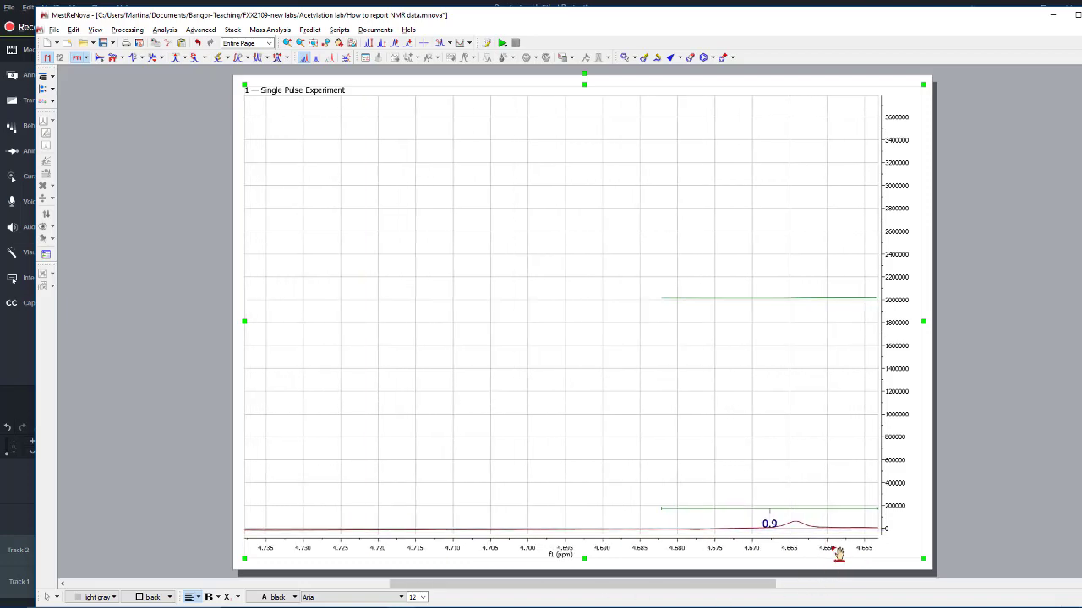
{"action": "left_click_drag", "start_coordinate": [838, 553], "coordinate": [422, 531]}
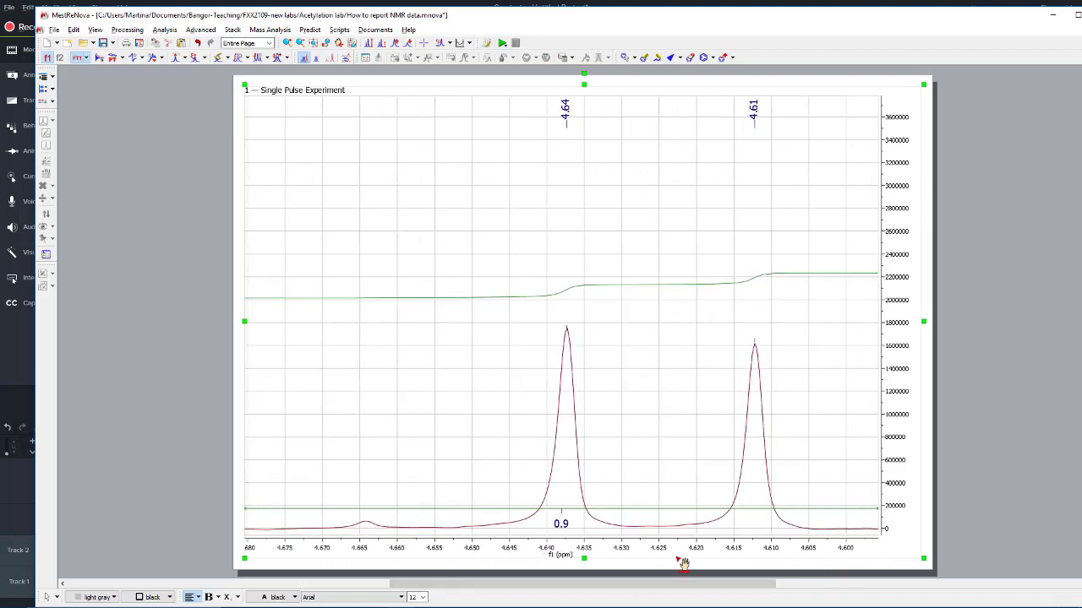
{"action": "left_click_drag", "start_coordinate": [683, 563], "coordinate": [562, 549]}
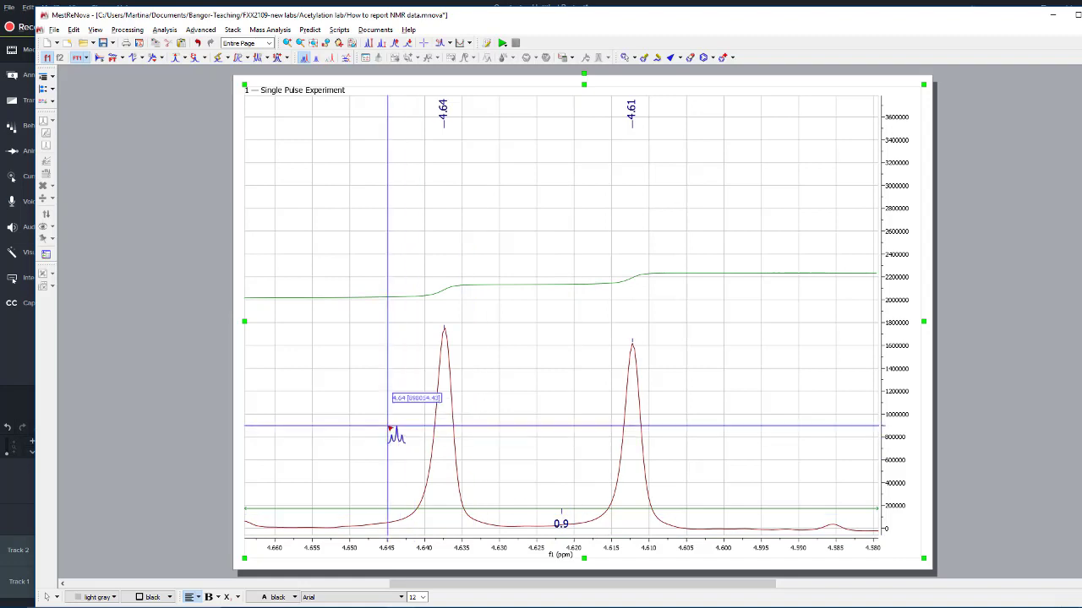
{"action": "scroll", "coordinate": [392, 430], "scroll_direction": "up", "scroll_amount": 1}
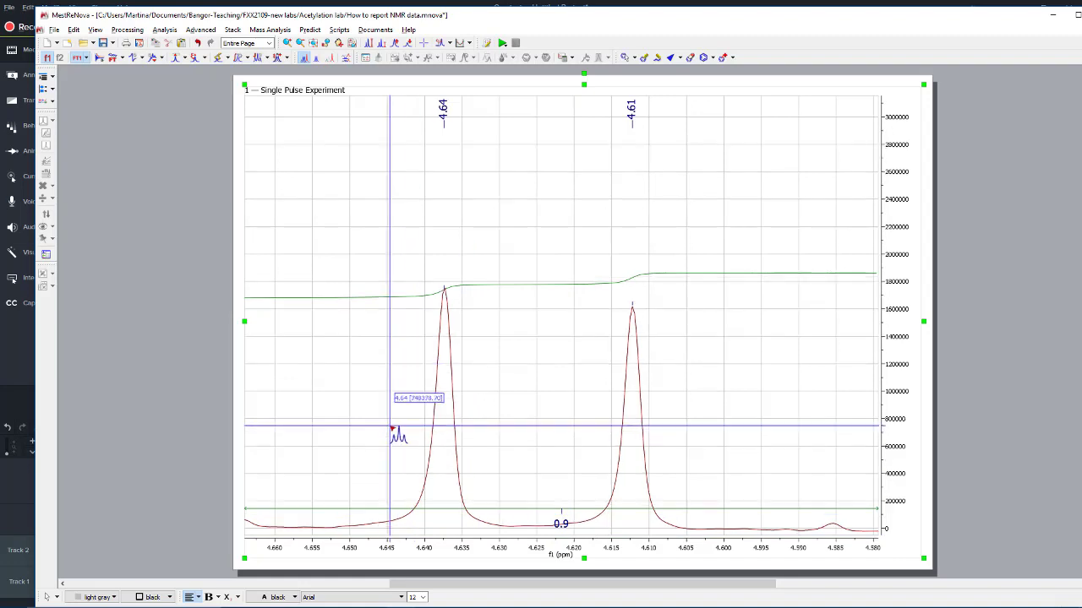
{"action": "left_click_drag", "start_coordinate": [406, 419], "coordinate": [676, 420]}
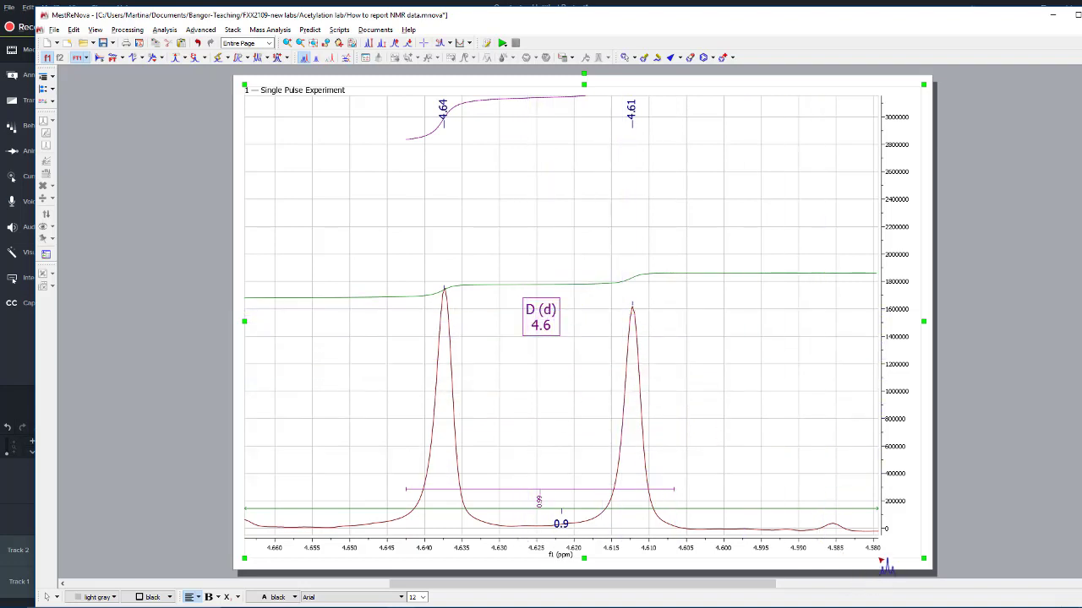
{"action": "left_click", "coordinate": [847, 564]}
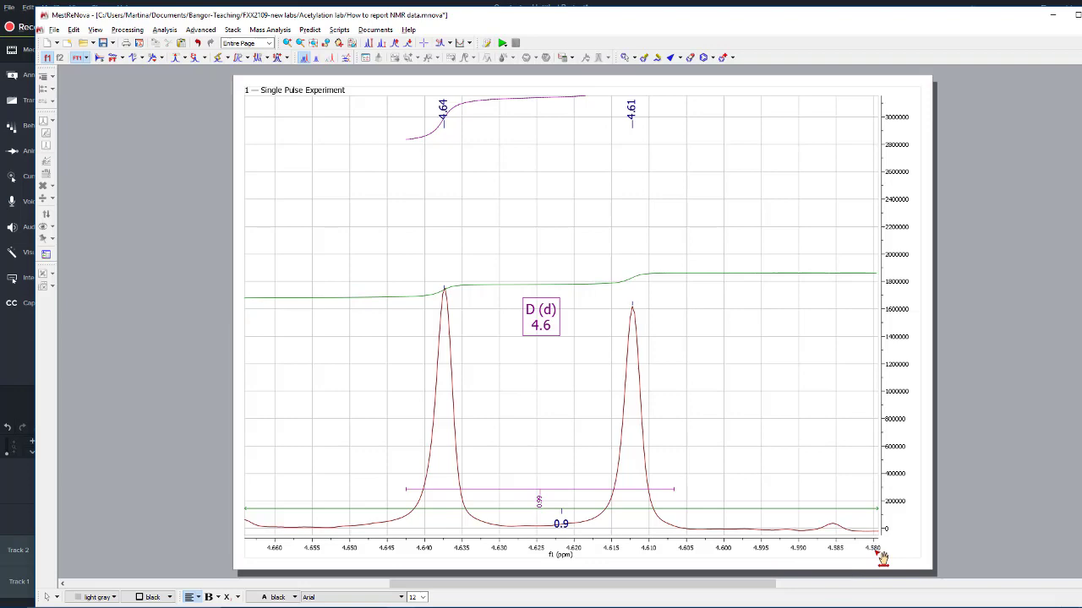
- Pan on toward 4.35 ppm, then return to the full spectrum view
{"action": "left_click_drag", "start_coordinate": [872, 560], "coordinate": [187, 547]}
{"action": "left_click_drag", "start_coordinate": [808, 558], "coordinate": [273, 531]}
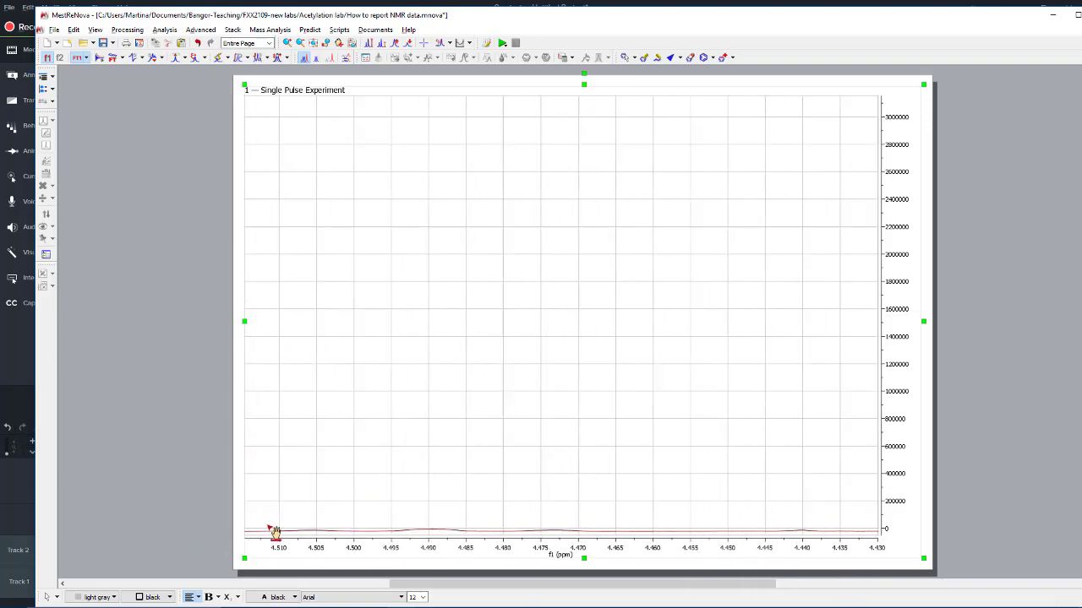
{"action": "left_click_drag", "start_coordinate": [849, 557], "coordinate": [471, 529]}
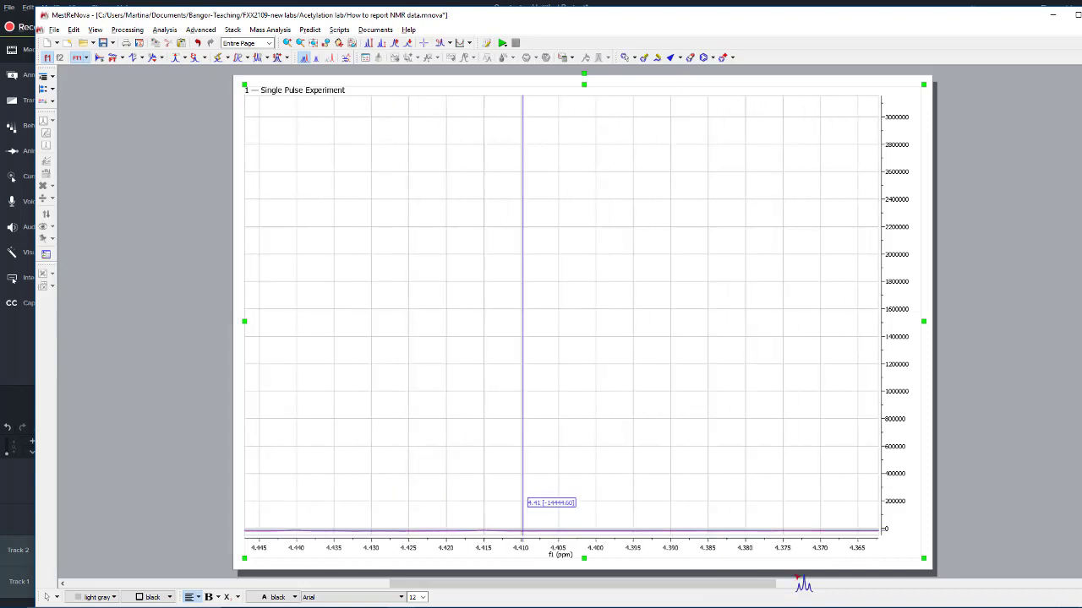
{"action": "left_click_drag", "start_coordinate": [862, 572], "coordinate": [417, 398]}
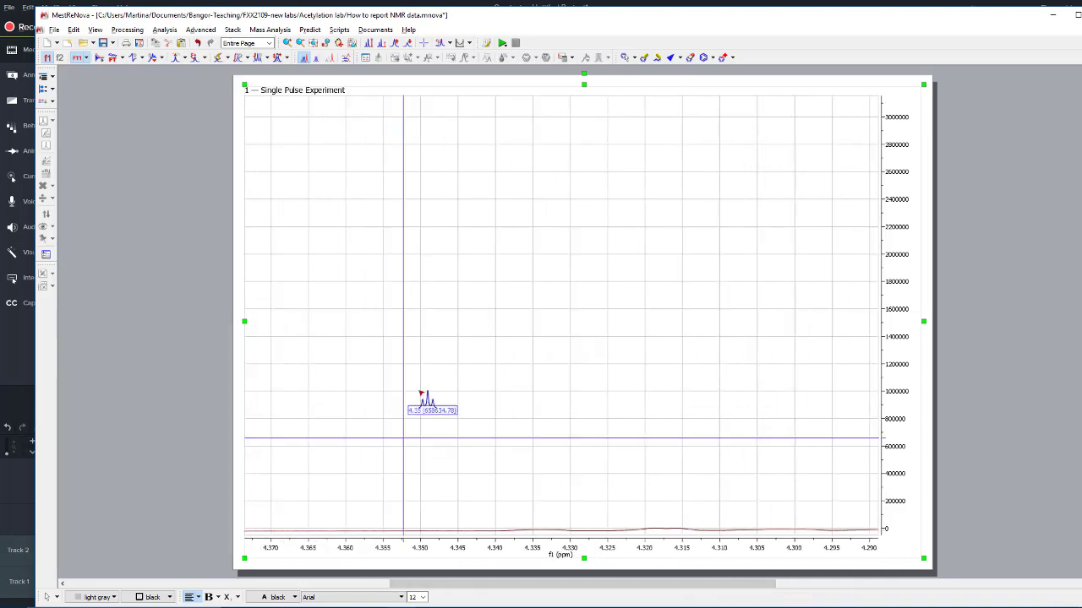
{"action": "left_click", "coordinate": [314, 43]}
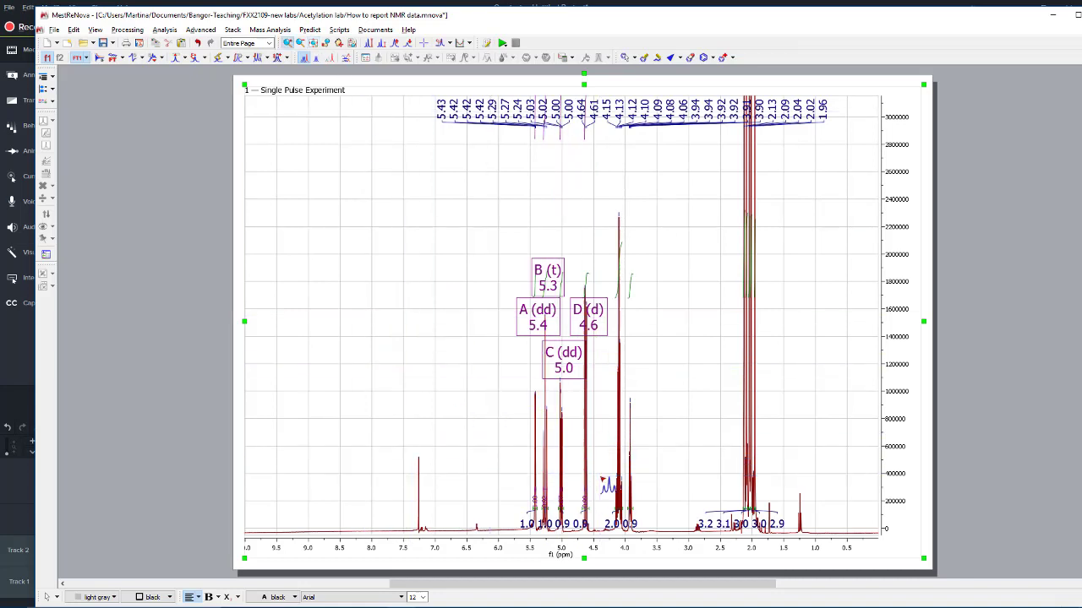
- Zoom to 4.2–3.9 ppm and mark multiplets E (m, 4.1) over 4.17–4.04 ppm and F (td, 3.9) over 3.95–3.89 ppm
{"action": "left_click_drag", "start_coordinate": [600, 480], "coordinate": [656, 491]}
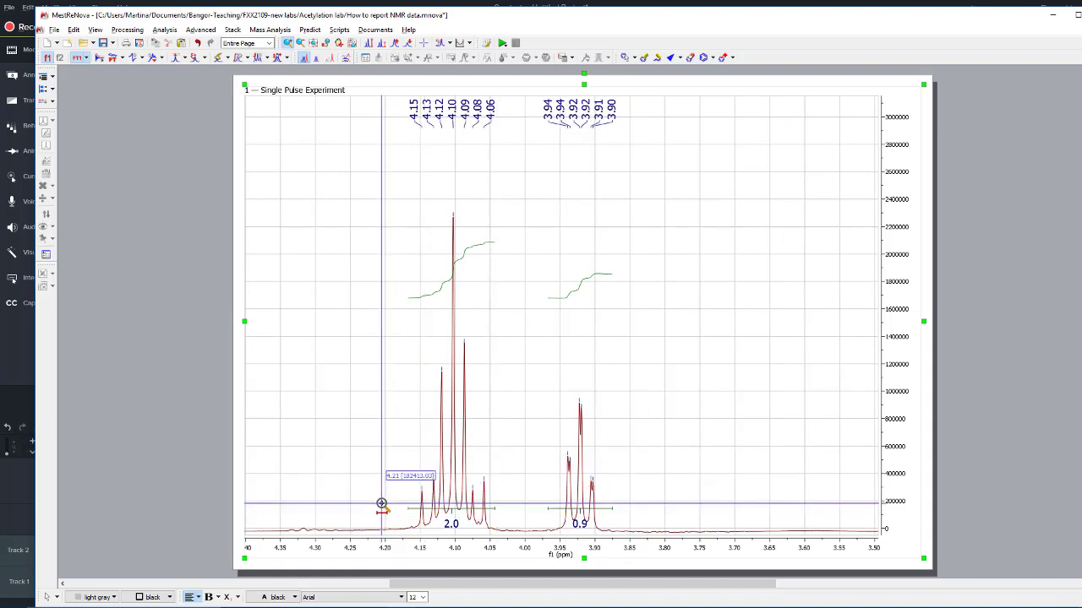
{"action": "left_click_drag", "start_coordinate": [382, 505], "coordinate": [622, 547]}
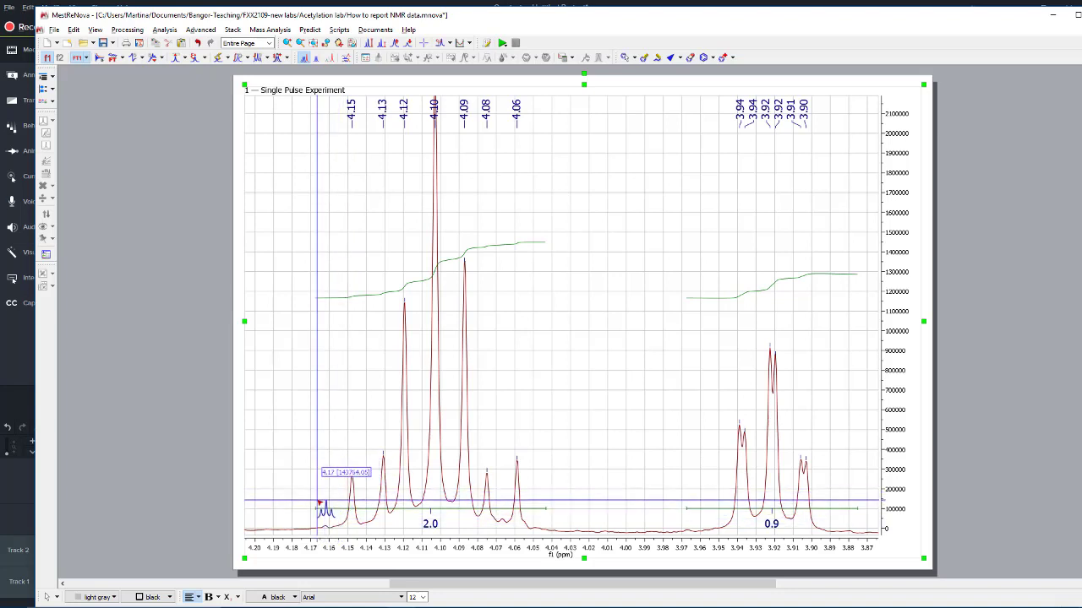
{"action": "left_click_drag", "start_coordinate": [319, 503], "coordinate": [545, 505]}
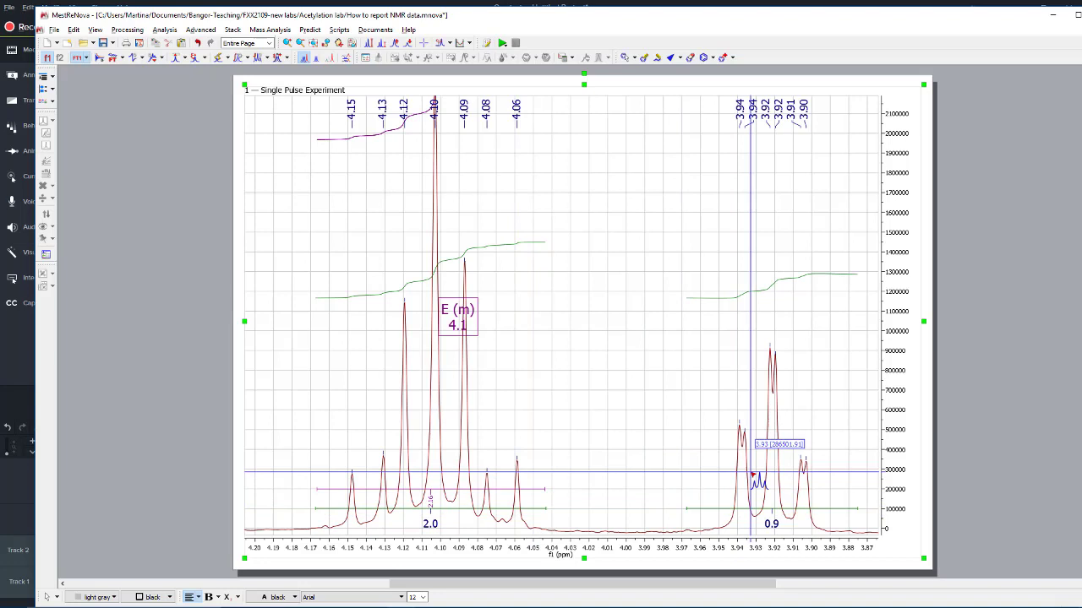
{"action": "left_click_drag", "start_coordinate": [720, 489], "coordinate": [821, 489]}
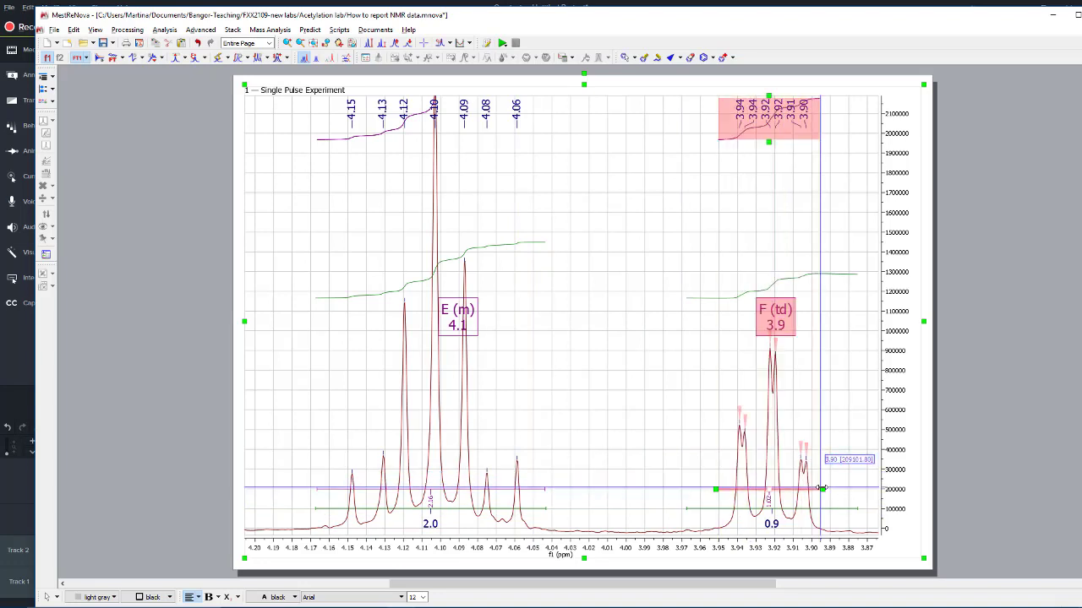
{"action": "left_click", "coordinate": [313, 44]}
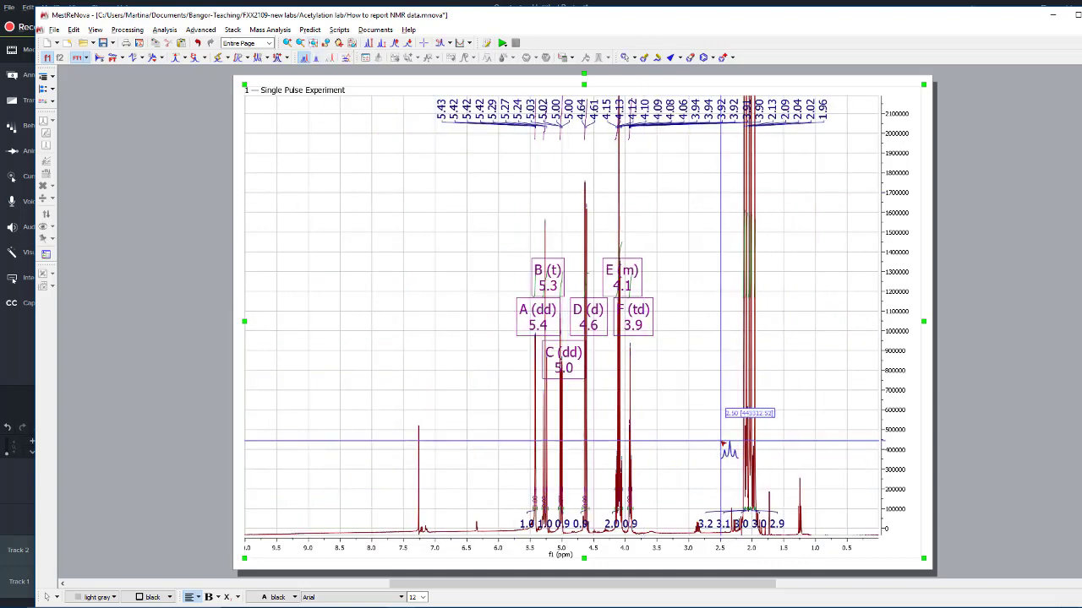
- Zoom into 2.5–1.7 ppm and label the singlets at 2.13 to 1.96 ppm as multiplets G–K (s)
{"action": "key", "text": "z"}
{"action": "left_click_drag", "start_coordinate": [719, 441], "coordinate": [772, 458]}
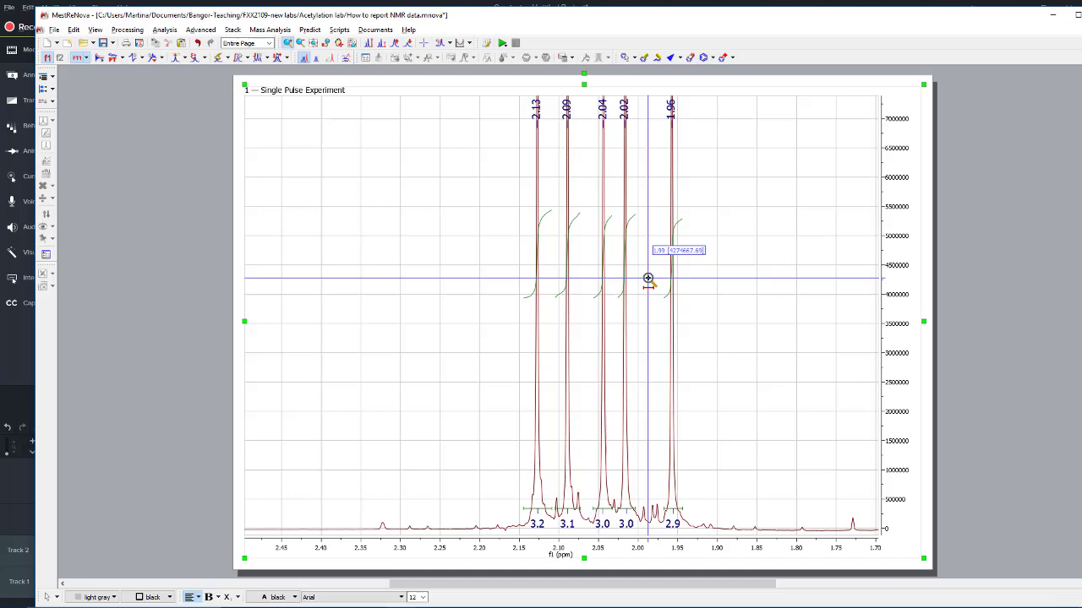
{"action": "scroll", "coordinate": [647, 278], "scroll_direction": "down", "scroll_amount": 3}
{"action": "scroll", "coordinate": [647, 277], "scroll_direction": "up", "scroll_amount": 2}
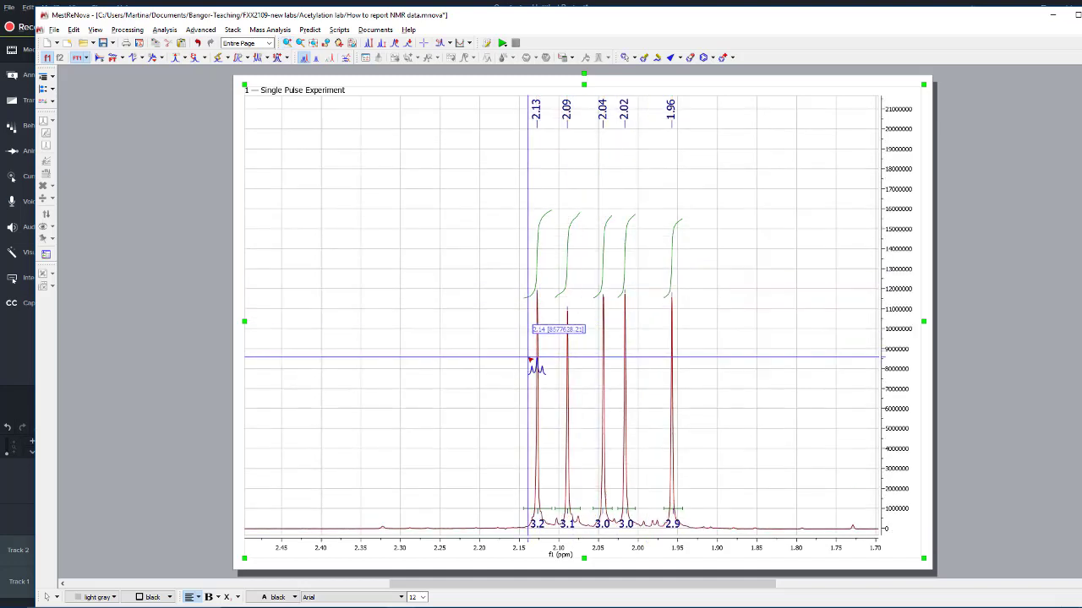
{"action": "left_click_drag", "start_coordinate": [527, 365], "coordinate": [637, 409]}
{"action": "left_click_drag", "start_coordinate": [667, 372], "coordinate": [683, 375]}
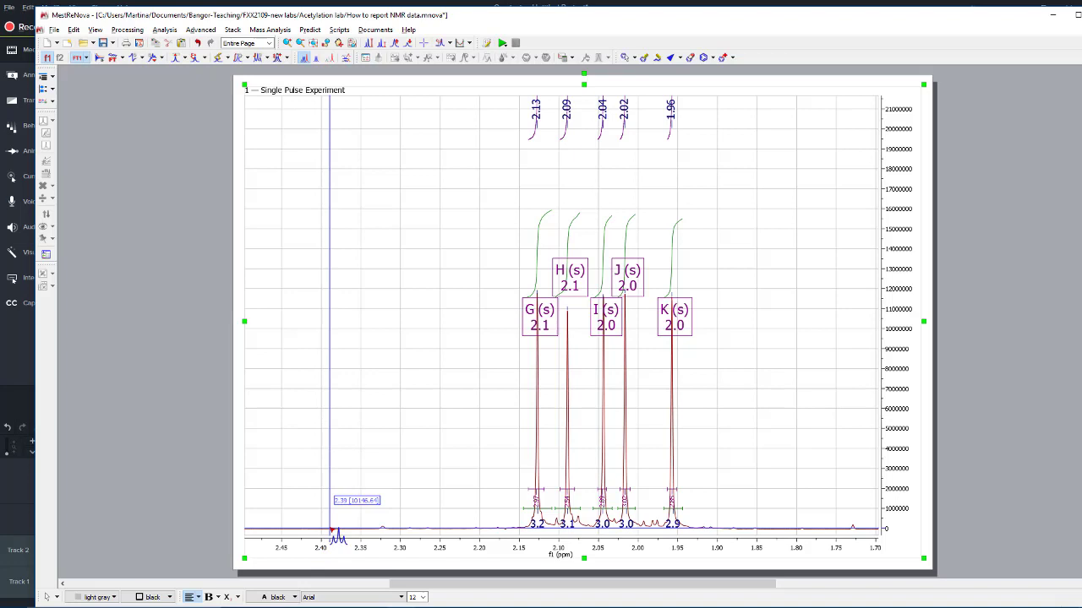
{"action": "left_click", "coordinate": [313, 44]}
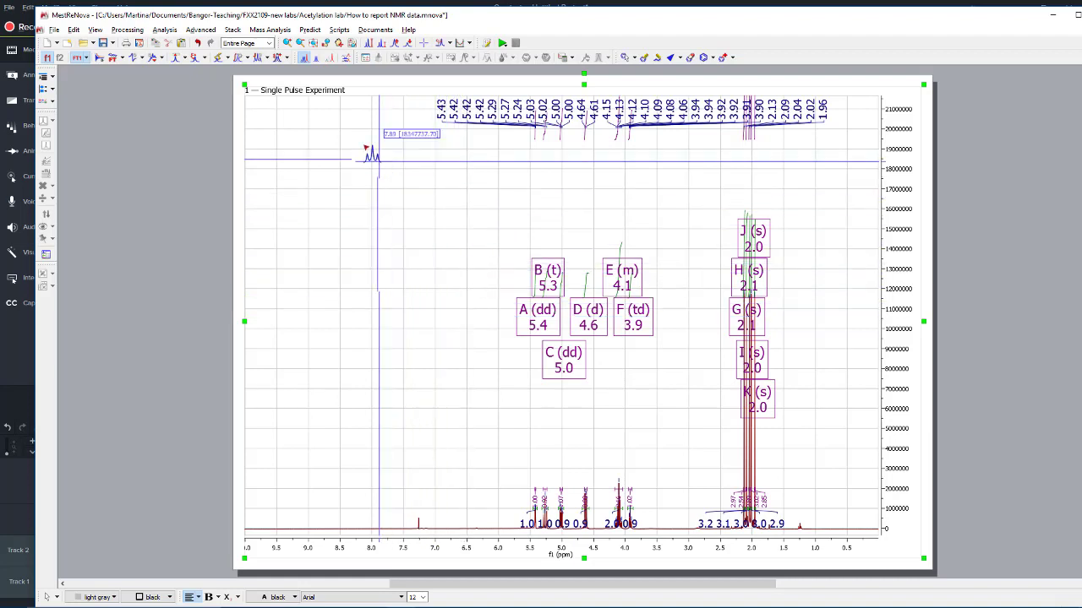
- Open Scripts > Report > All Multiplets in Document and set the journal style to RSC
{"action": "left_click", "coordinate": [340, 31]}
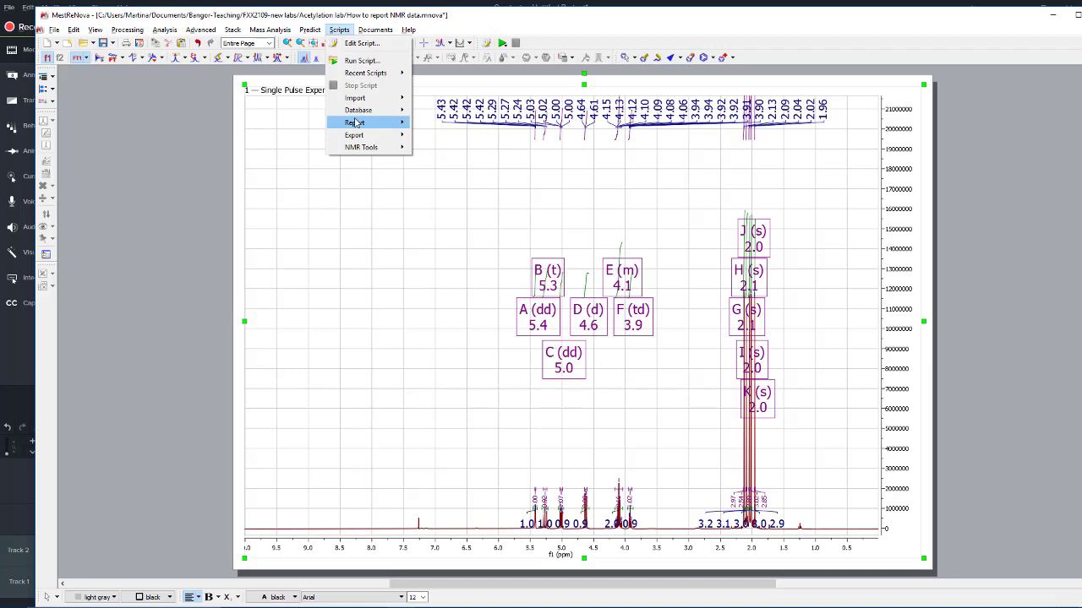
{"action": "mouse_move", "coordinate": [361, 127]}
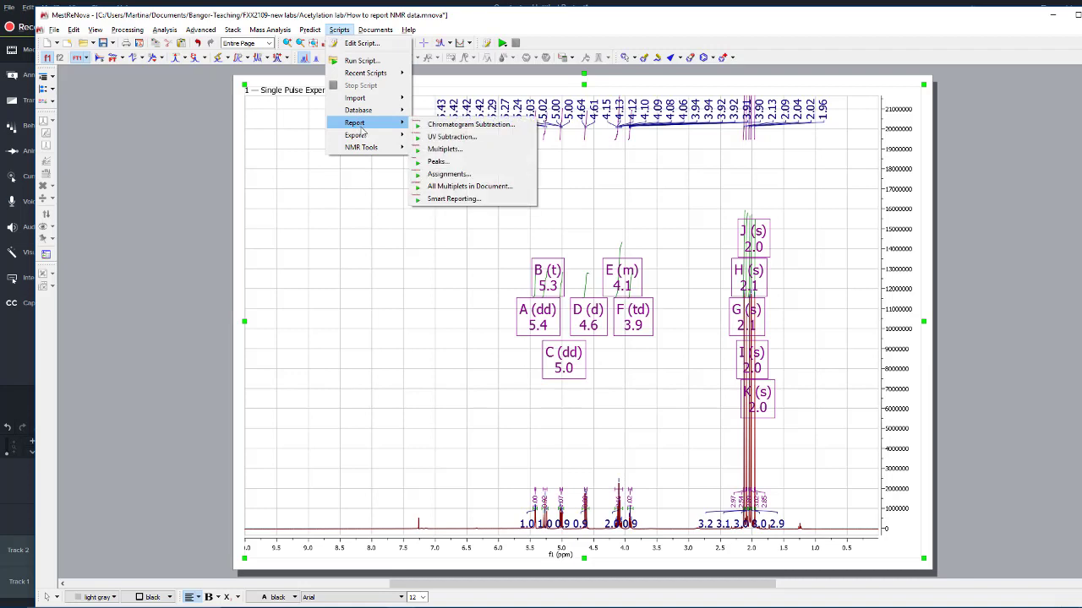
{"action": "left_click", "coordinate": [452, 187]}
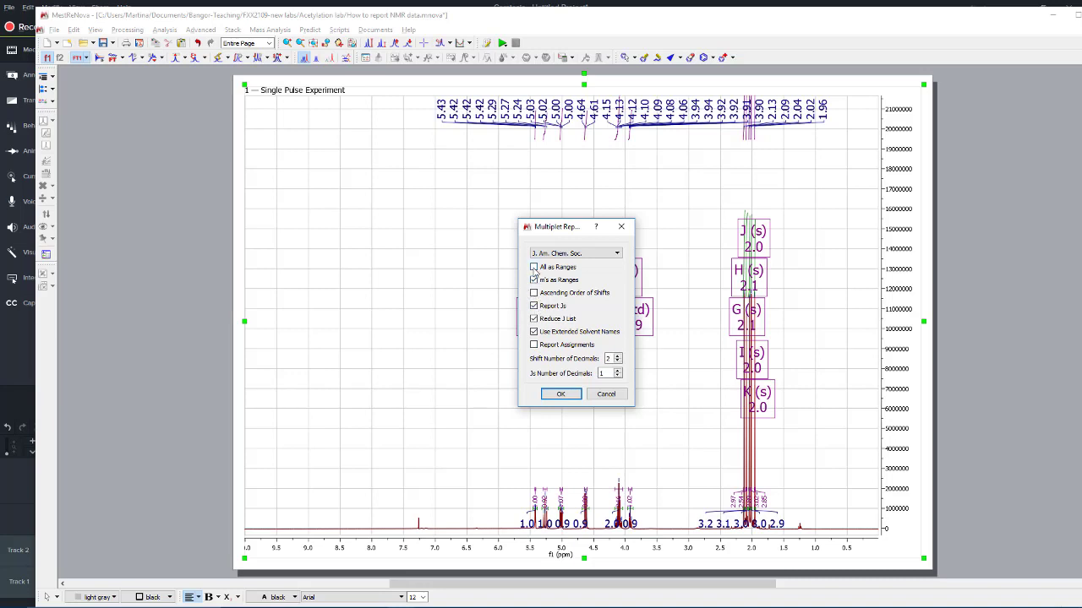
{"action": "left_click", "coordinate": [555, 255]}
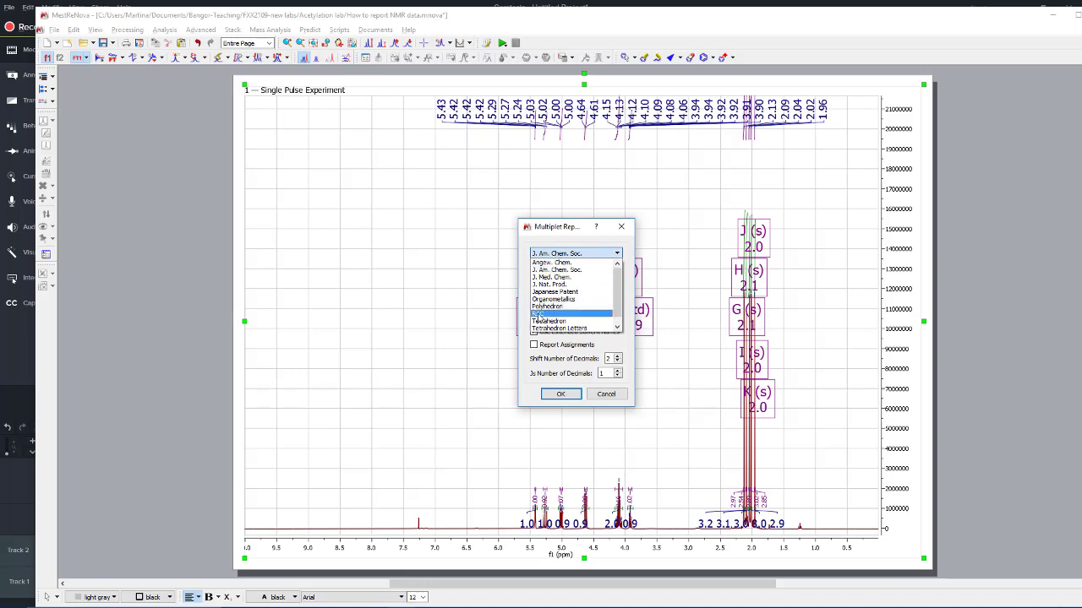
{"action": "left_click", "coordinate": [537, 314]}
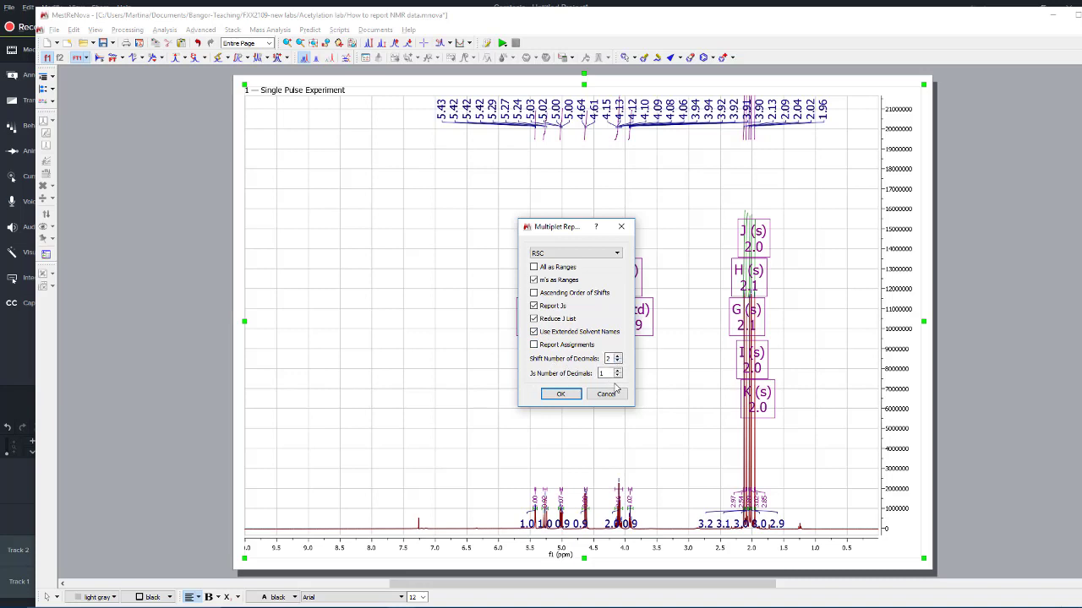
- Confirm the Multiplet Report to insert the RSC-style δH list (5.42–1.96 ppm, Chloroform-d) above the spectrum
{"action": "left_click", "coordinate": [561, 395]}
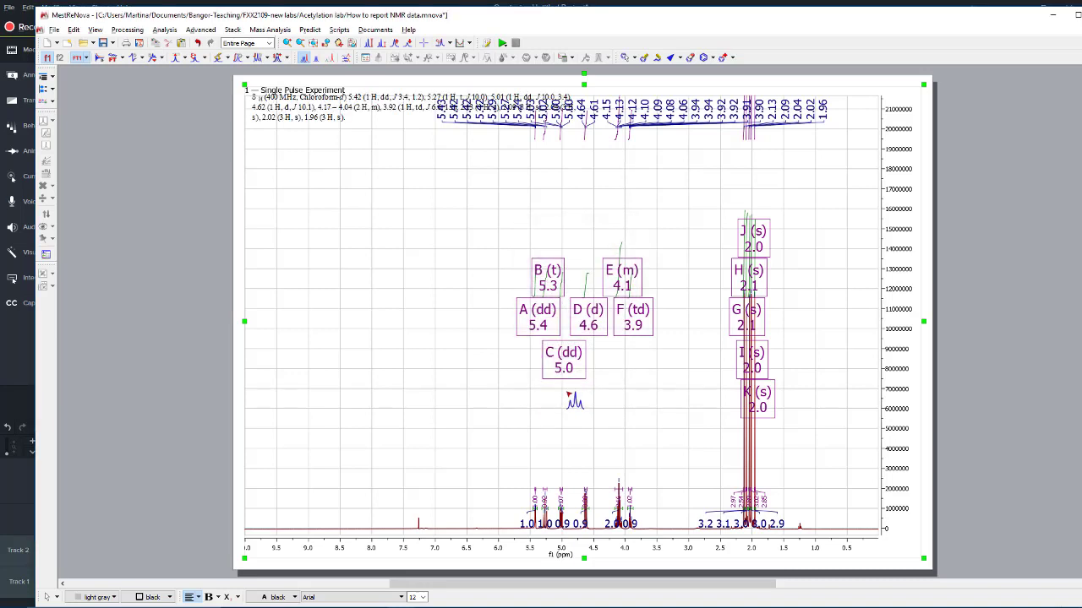